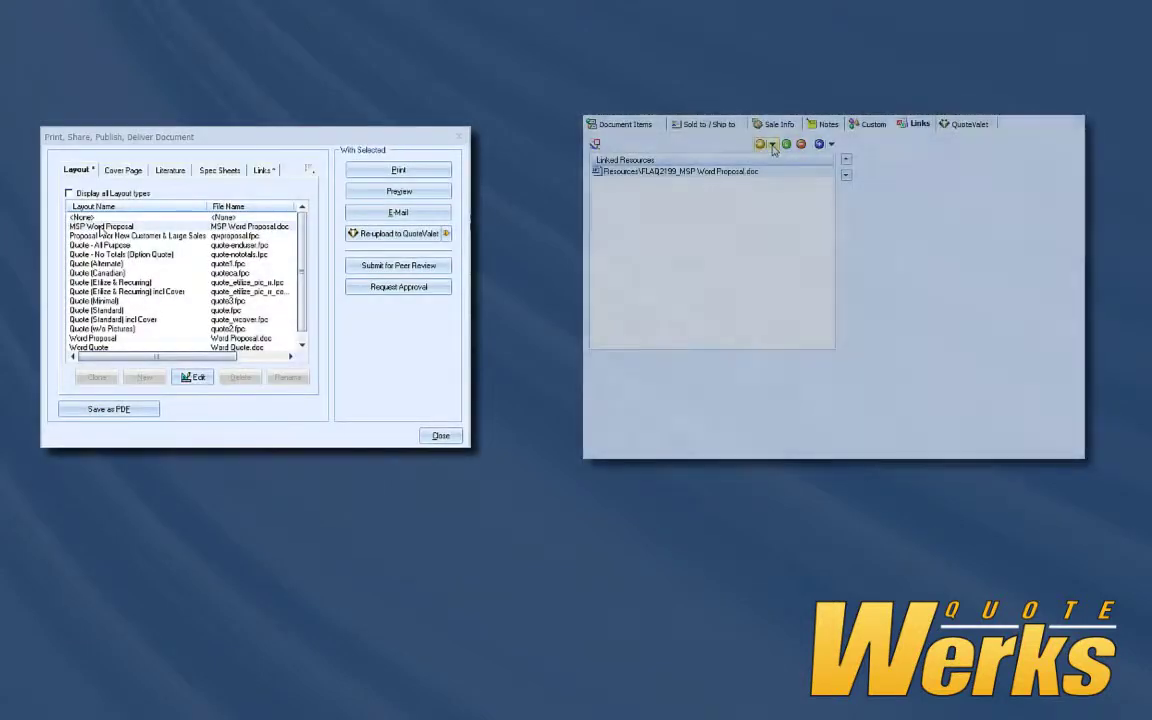
# - Link a new proposal document to the quote from the new-customers template
pyautogui.click(772, 144)
pyautogui.click(783, 175)
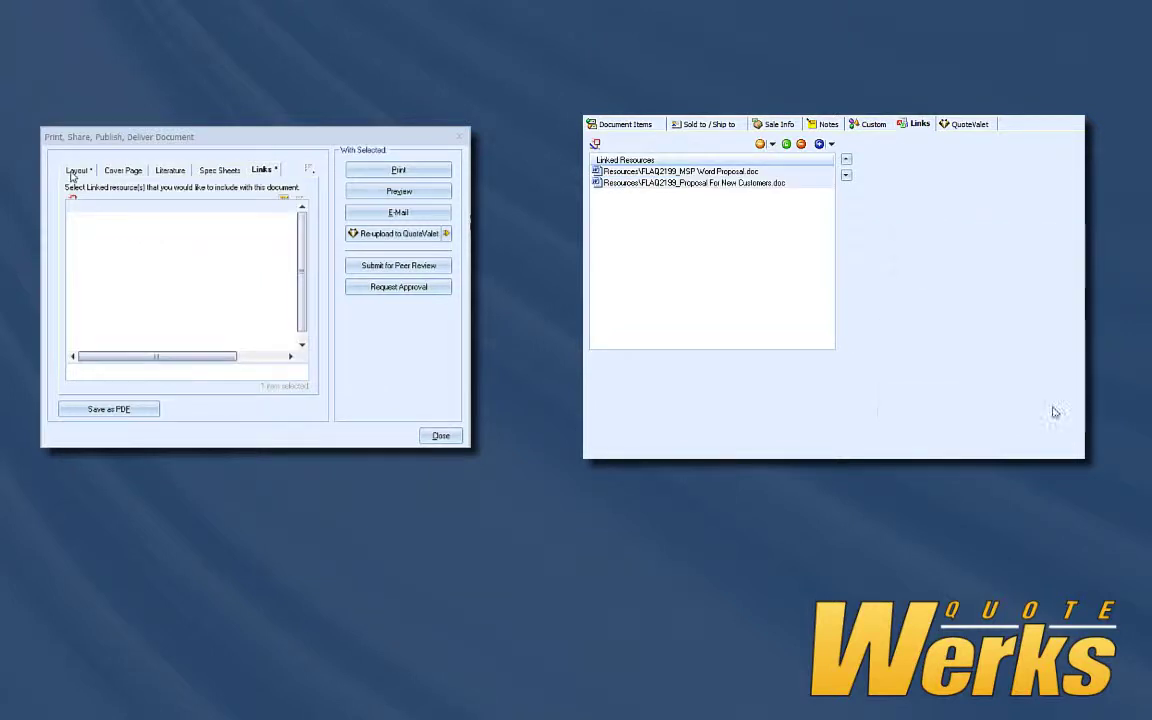
pyautogui.rightClick(743, 190)
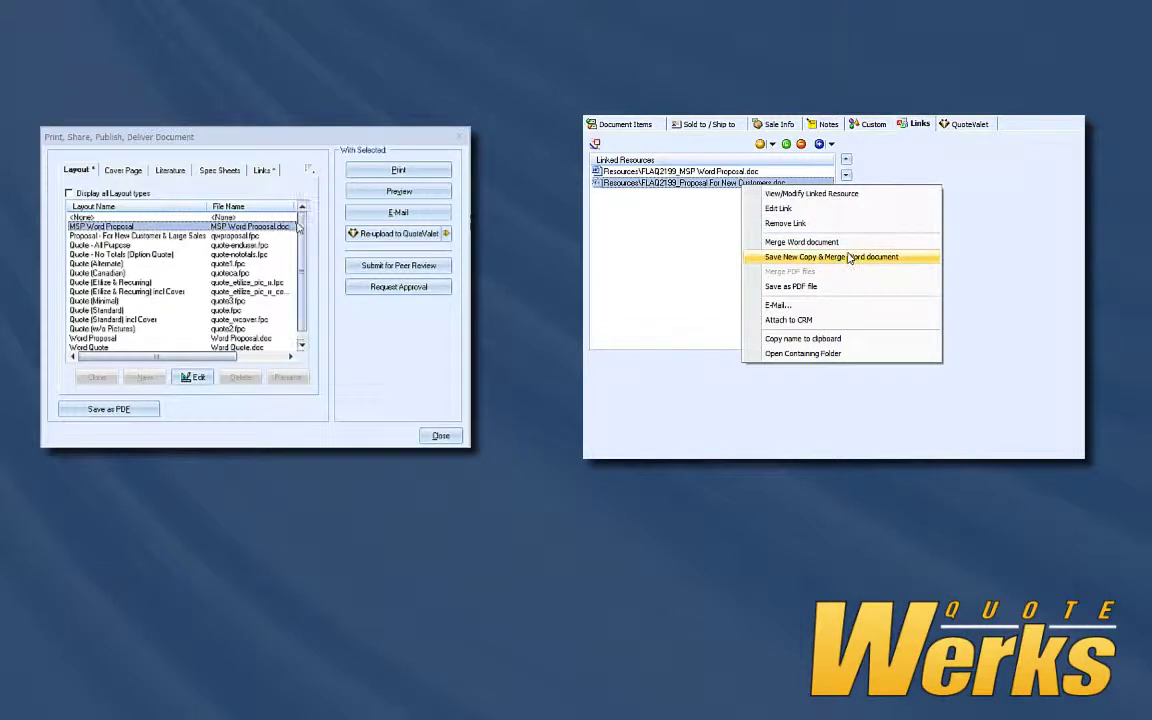
pyautogui.press('Escape')
# - Link a Proposal1 document and merge the quote into a new Proposal1(1).doc copy
pyautogui.click(772, 144)
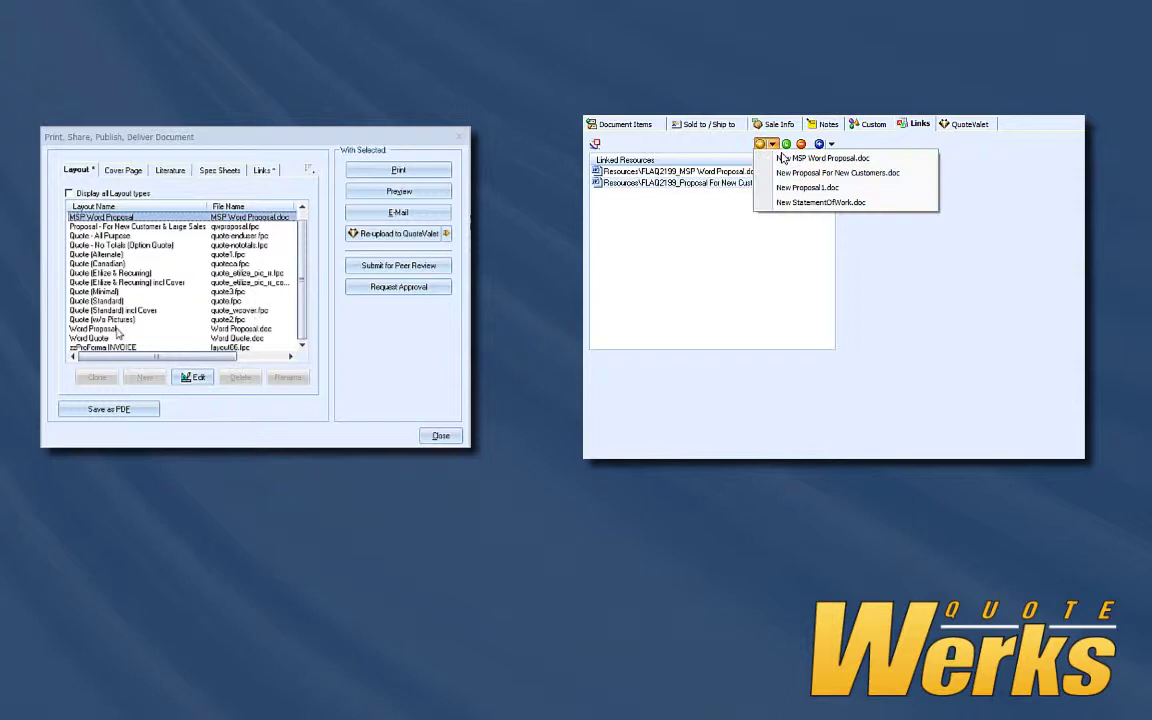
pyautogui.click(807, 187)
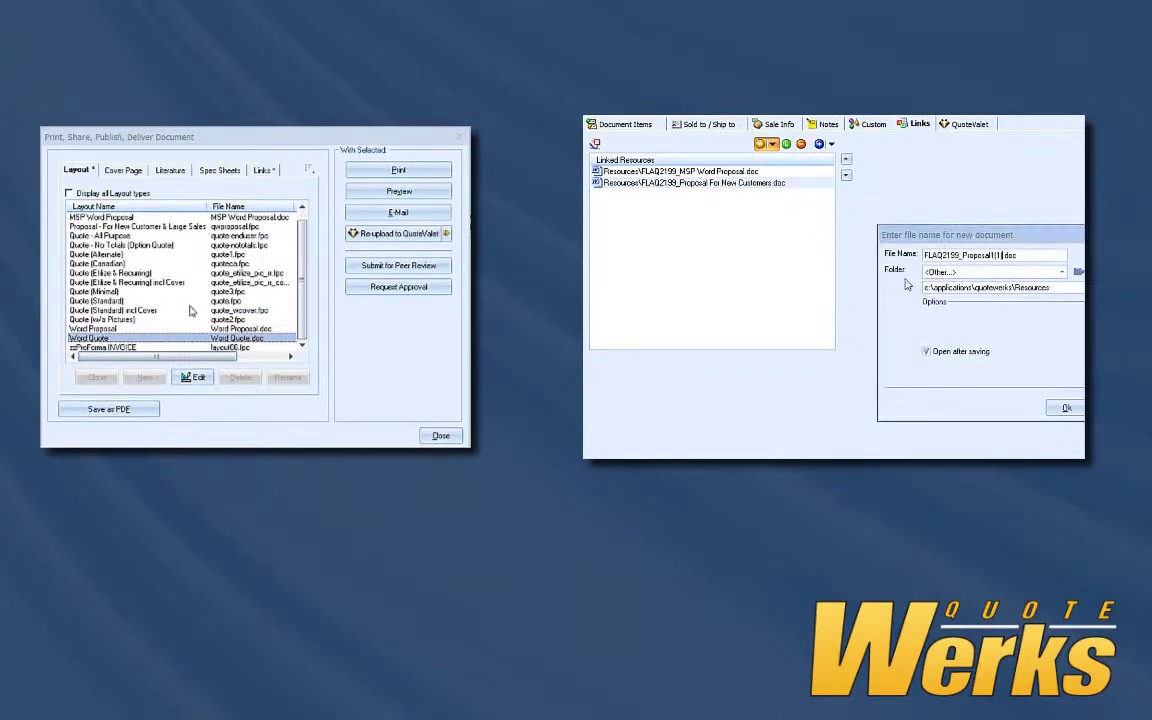
pyautogui.press('Return')
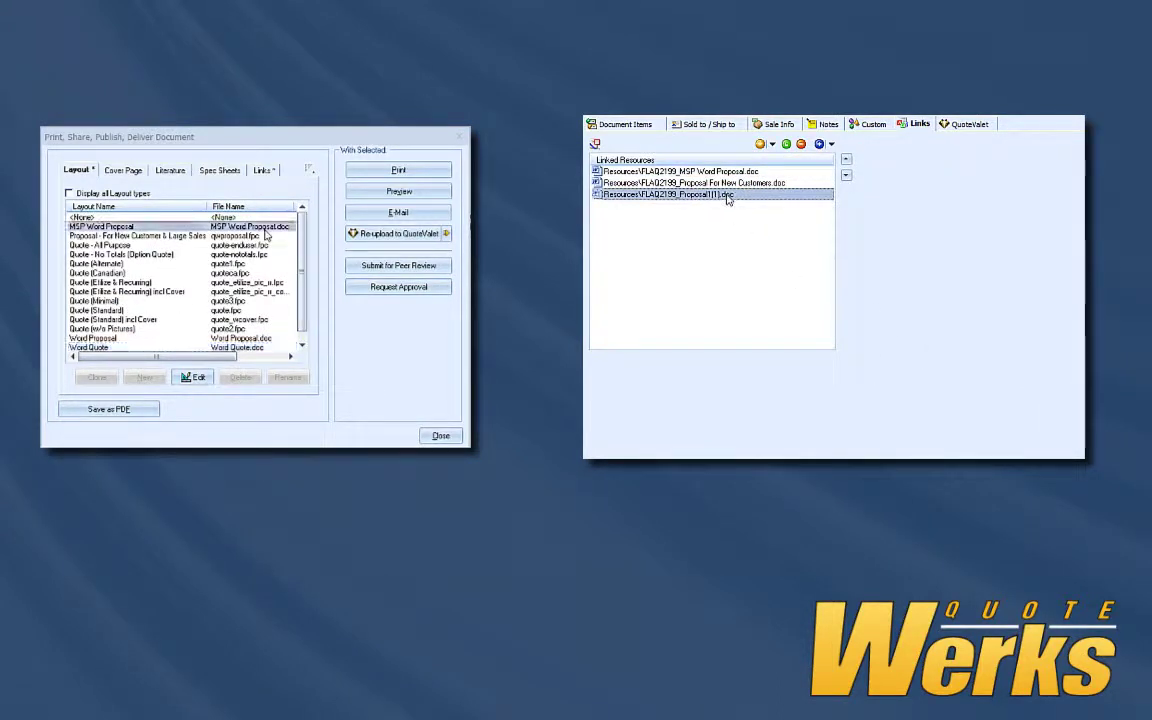
pyautogui.rightClick(729, 196)
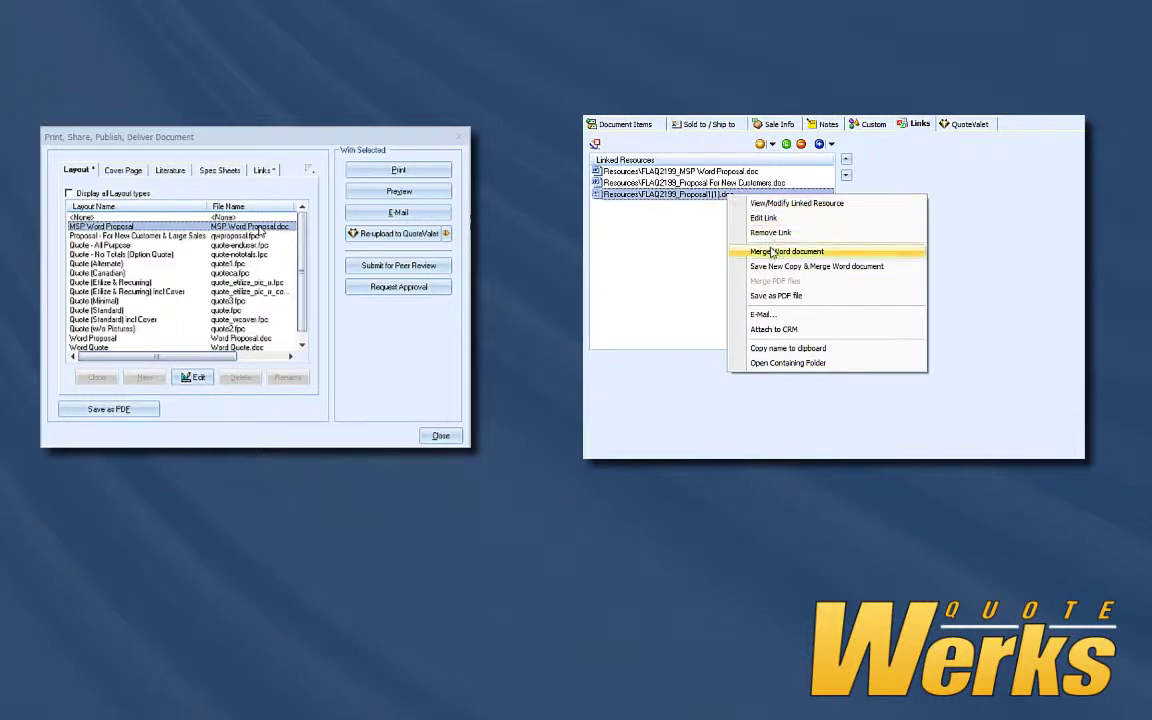
pyautogui.click(809, 268)
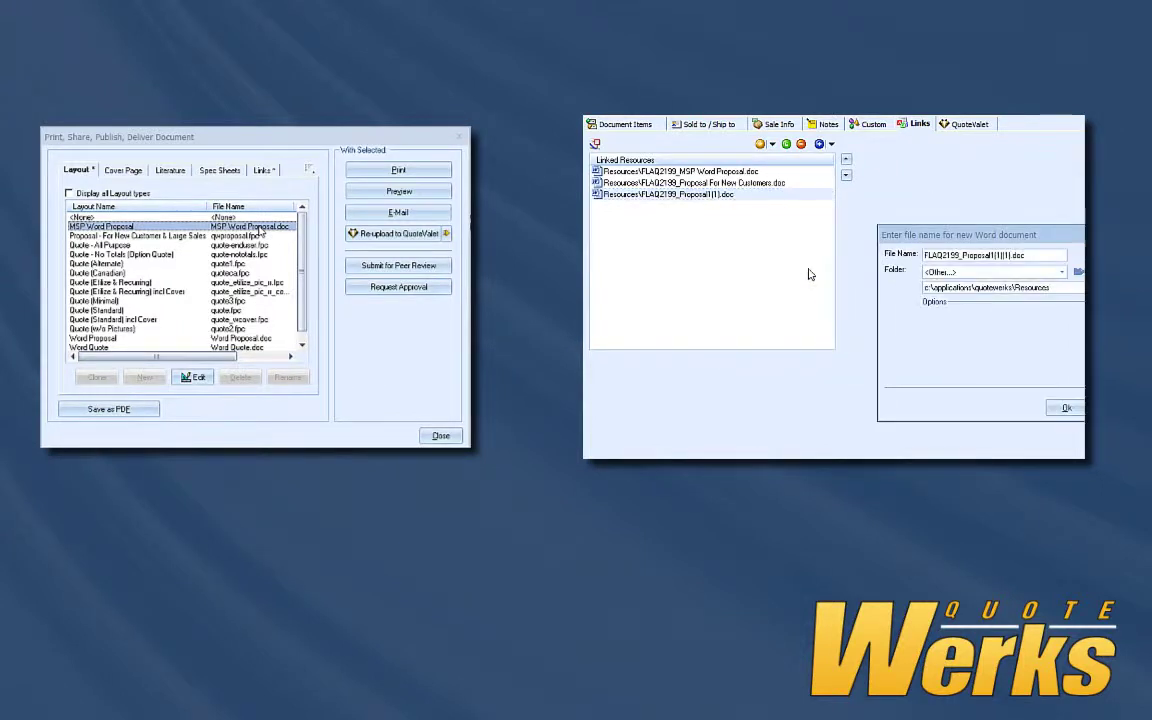
pyautogui.click(1066, 411)
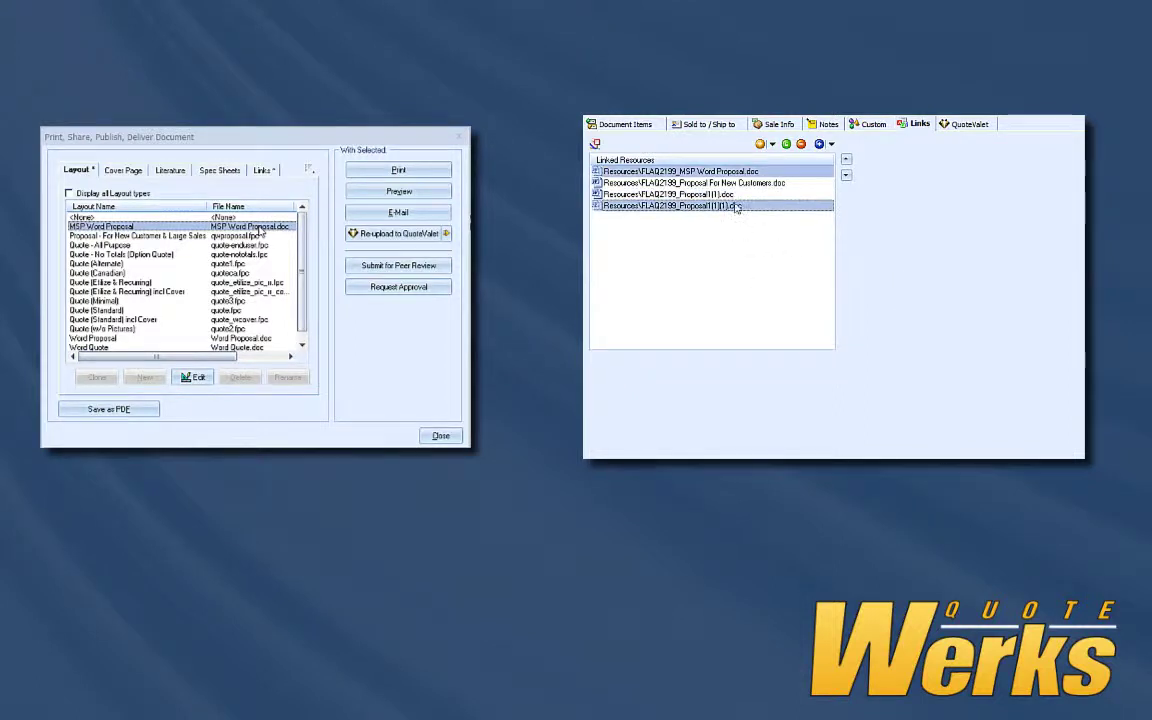
pyautogui.click(750, 172)
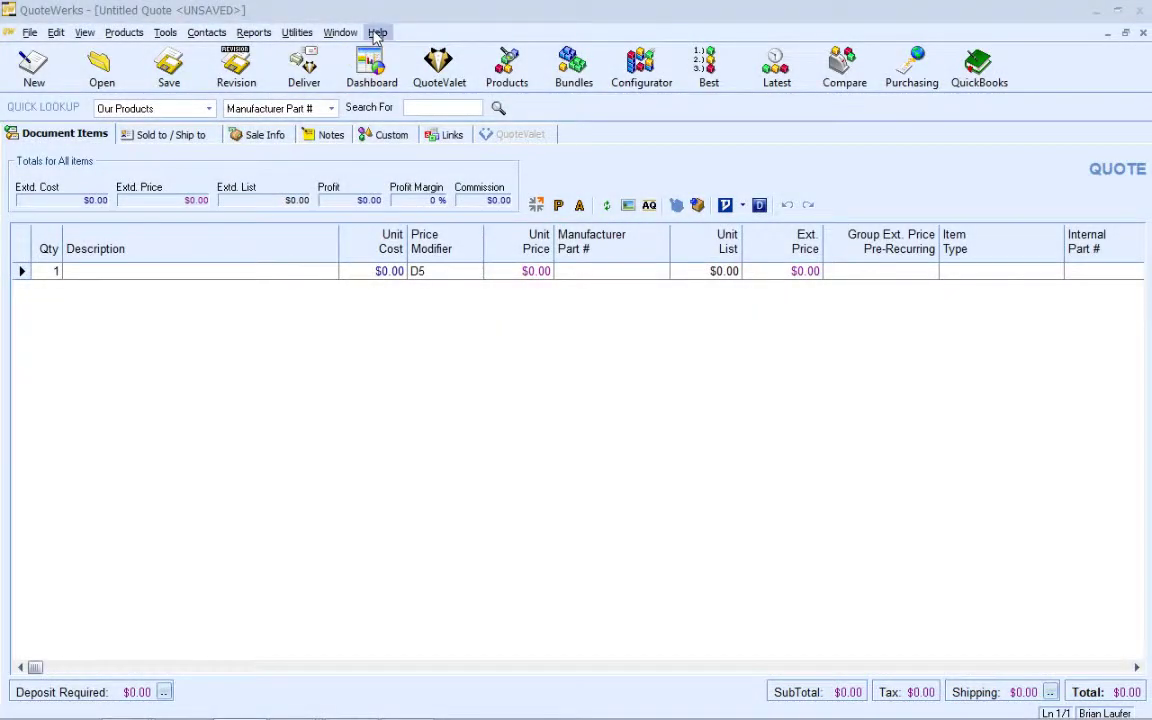
# - Open the QuoteWerks install path from About > System and paste Proposal For New Customers.doc into Resources\Templates
pyautogui.click(377, 32)
pyautogui.click(420, 195)
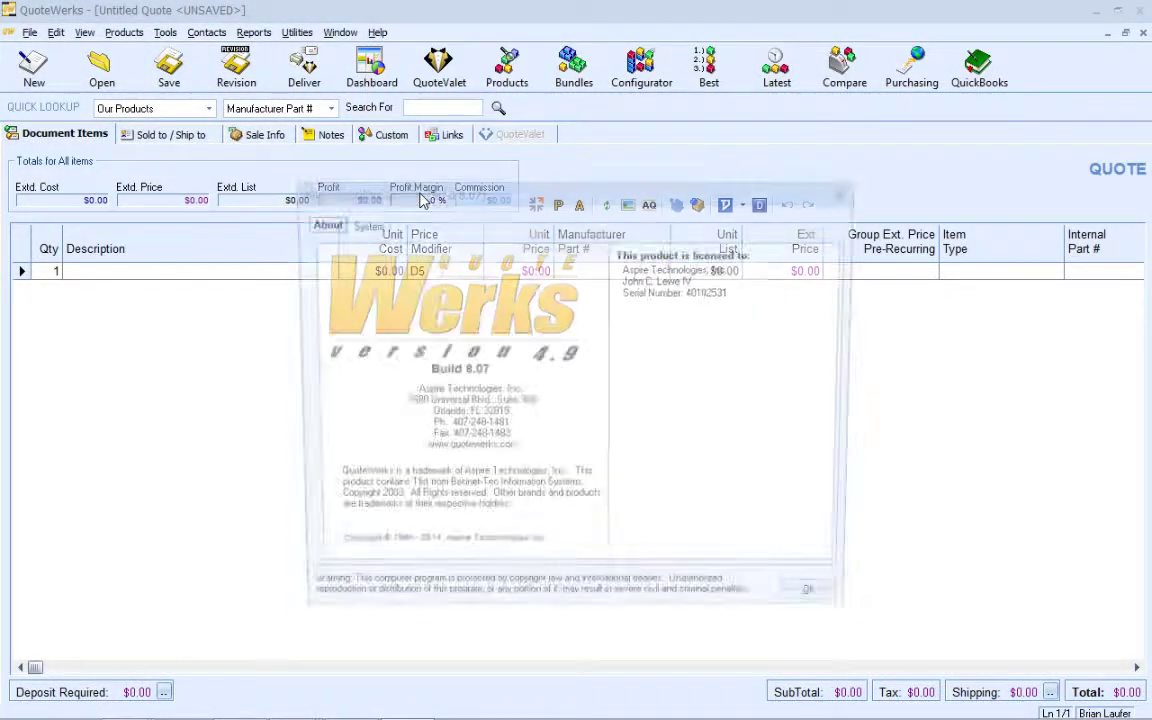
pyautogui.click(372, 226)
pyautogui.doubleClick(478, 330)
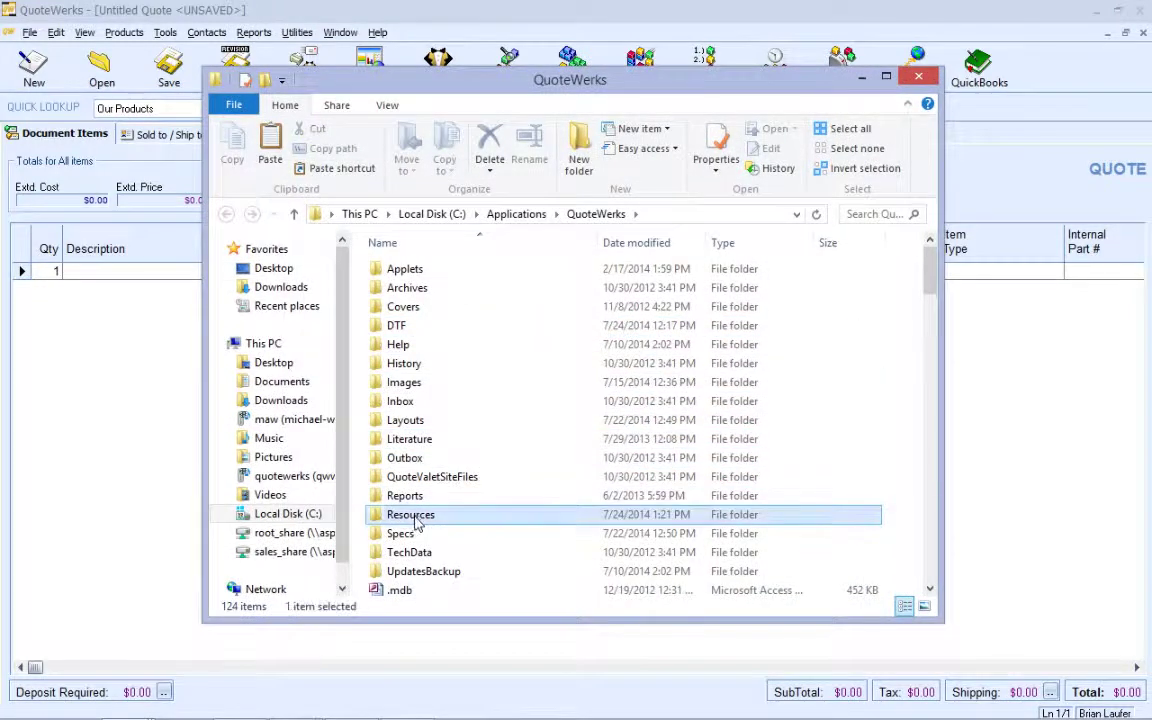
pyautogui.doubleClick(420, 514)
pyautogui.doubleClick(410, 268)
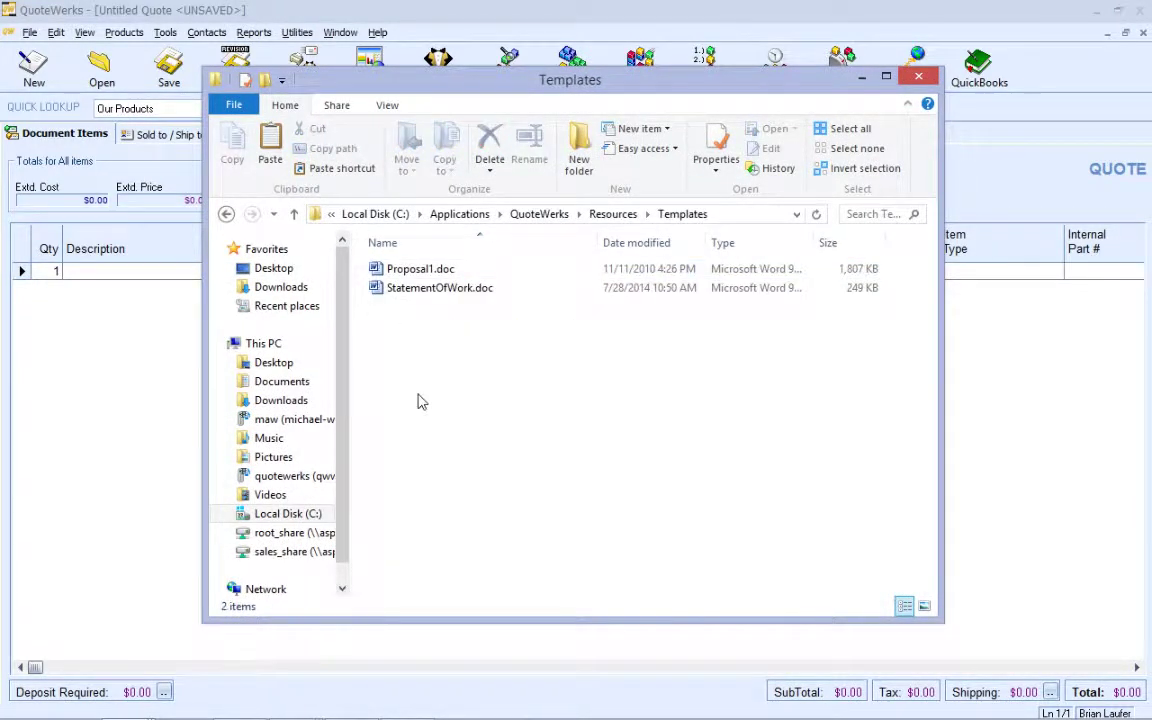
pyautogui.hotkey('ctrl', 'v')
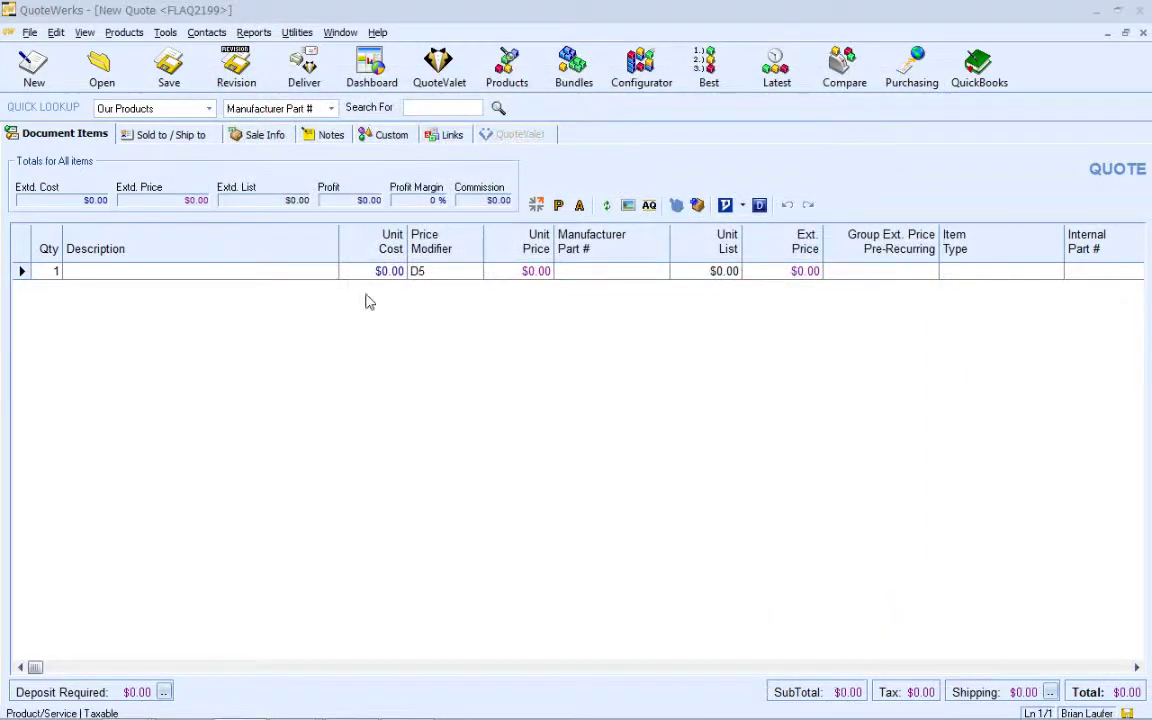
# - Link a new Proposal For New Customers.doc to the quote and include it in delivery links
pyautogui.click(450, 134)
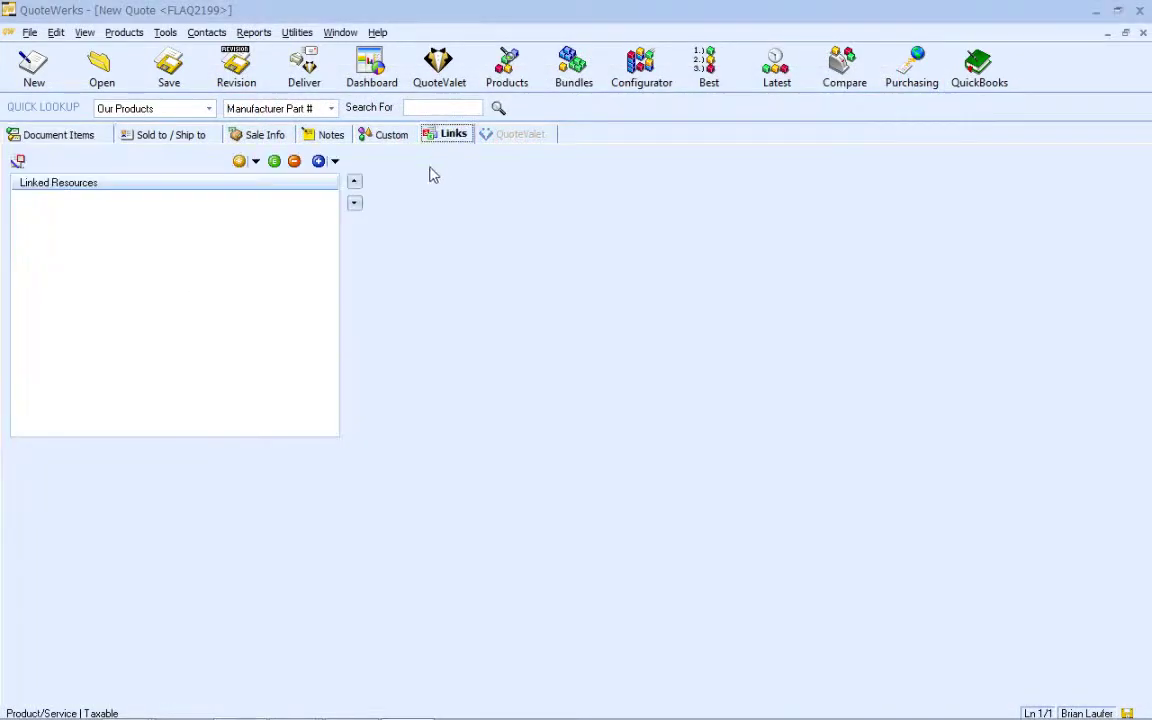
pyautogui.click(256, 161)
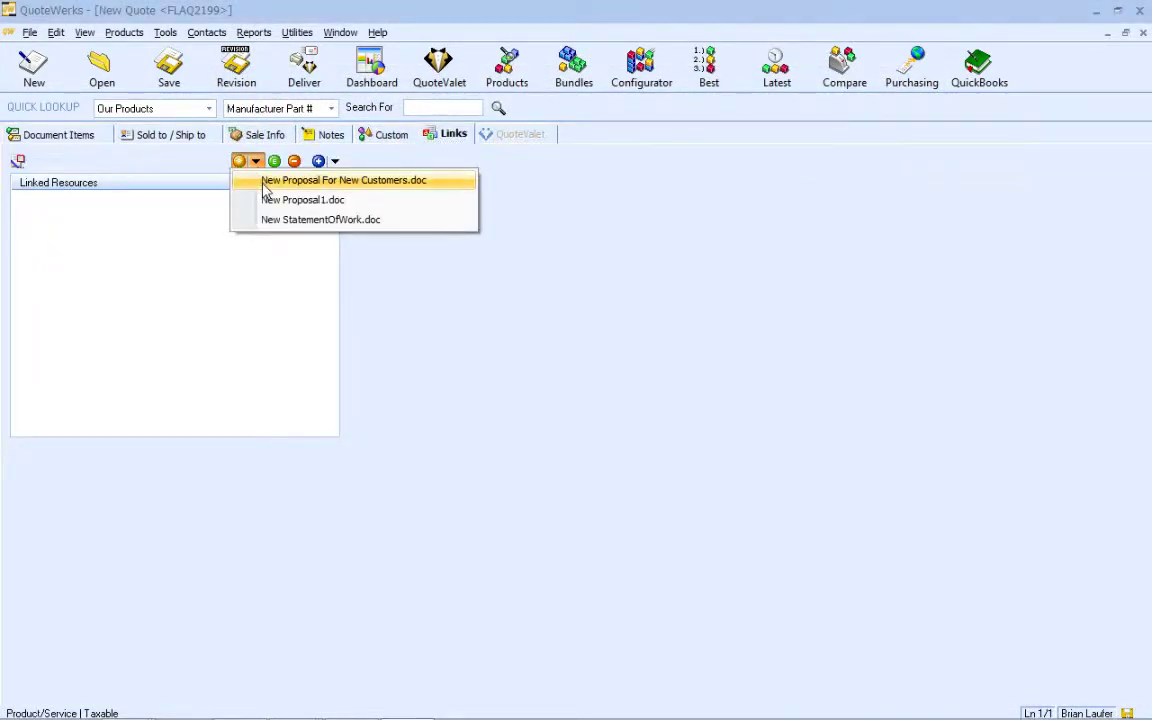
pyautogui.click(266, 188)
pyautogui.click(576, 200)
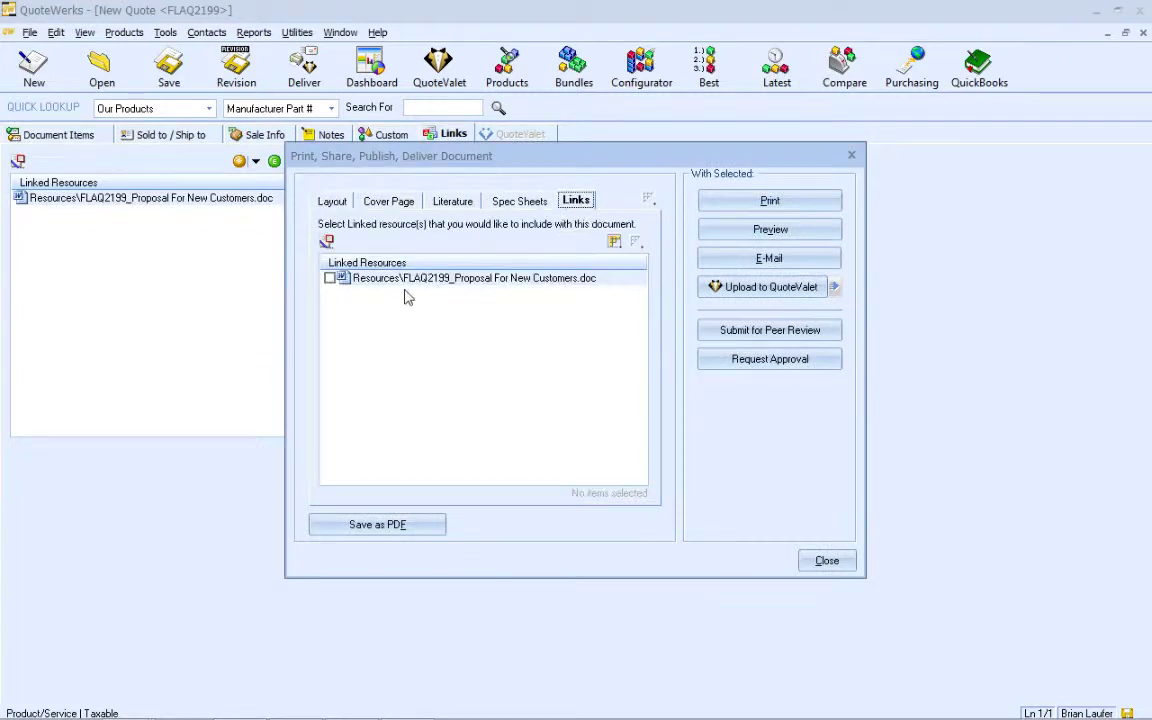
pyautogui.click(330, 278)
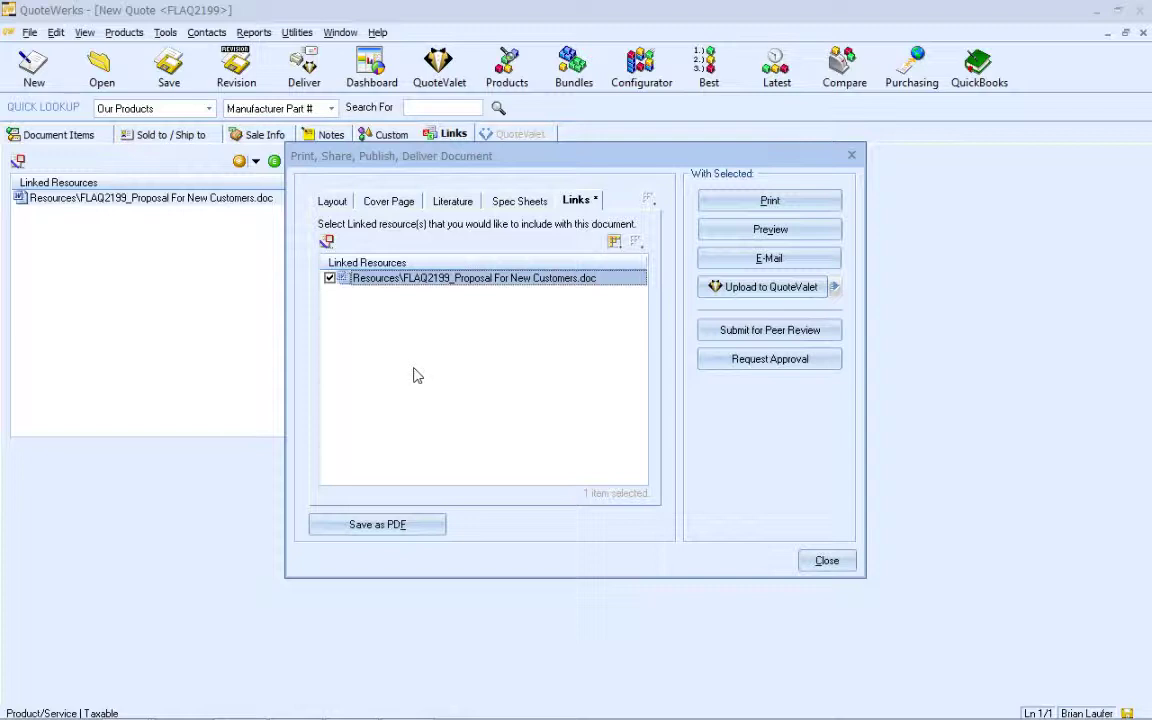
pyautogui.press('Escape')
# - Merge the quote into a new copy, FLAQ2199_Proposal For New Customers(1).doc
pyautogui.rightClick(134, 198)
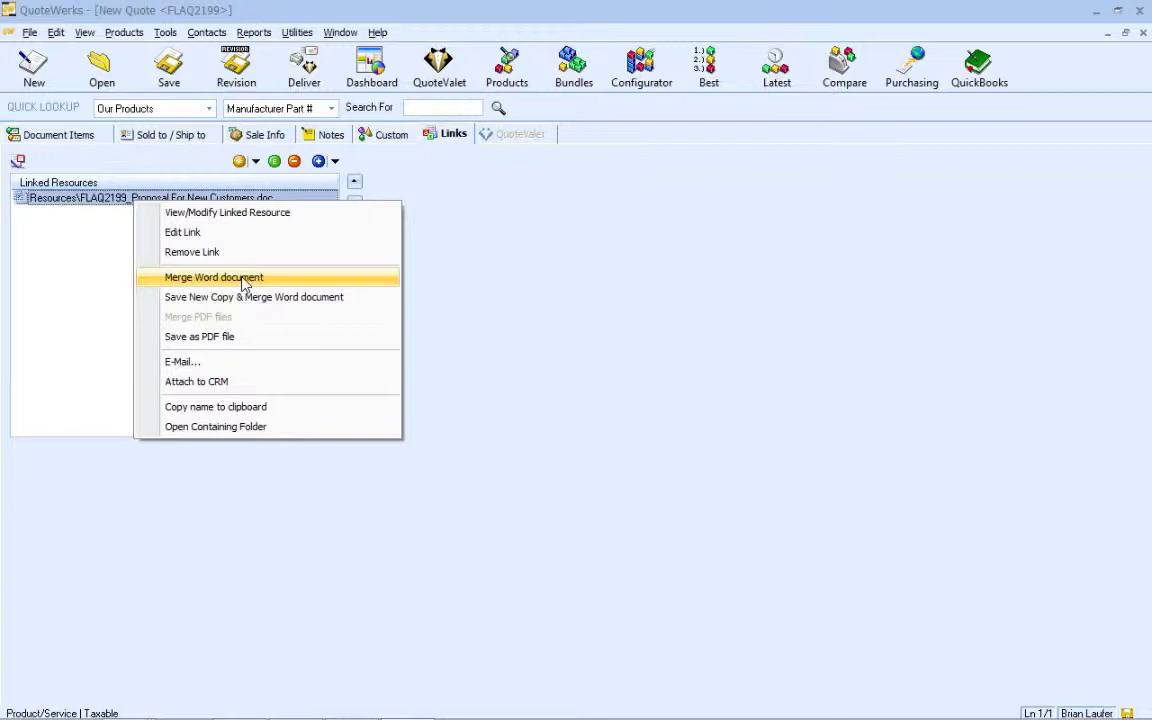
pyautogui.rightClick(175, 199)
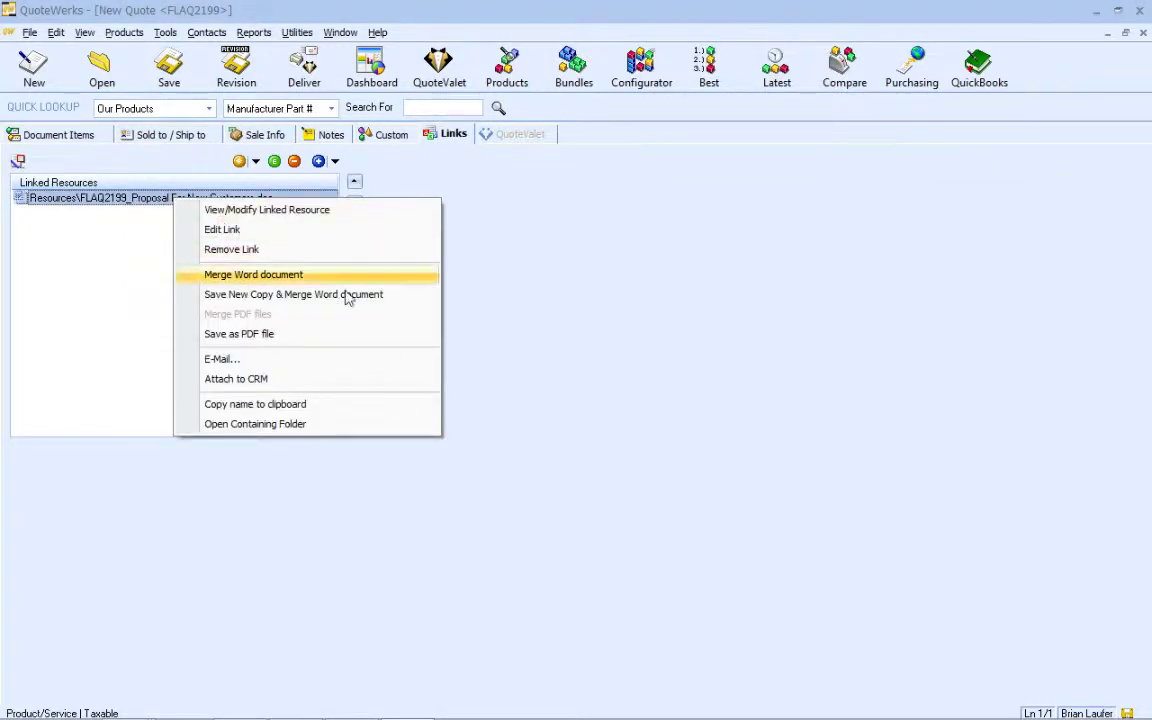
pyautogui.click(352, 296)
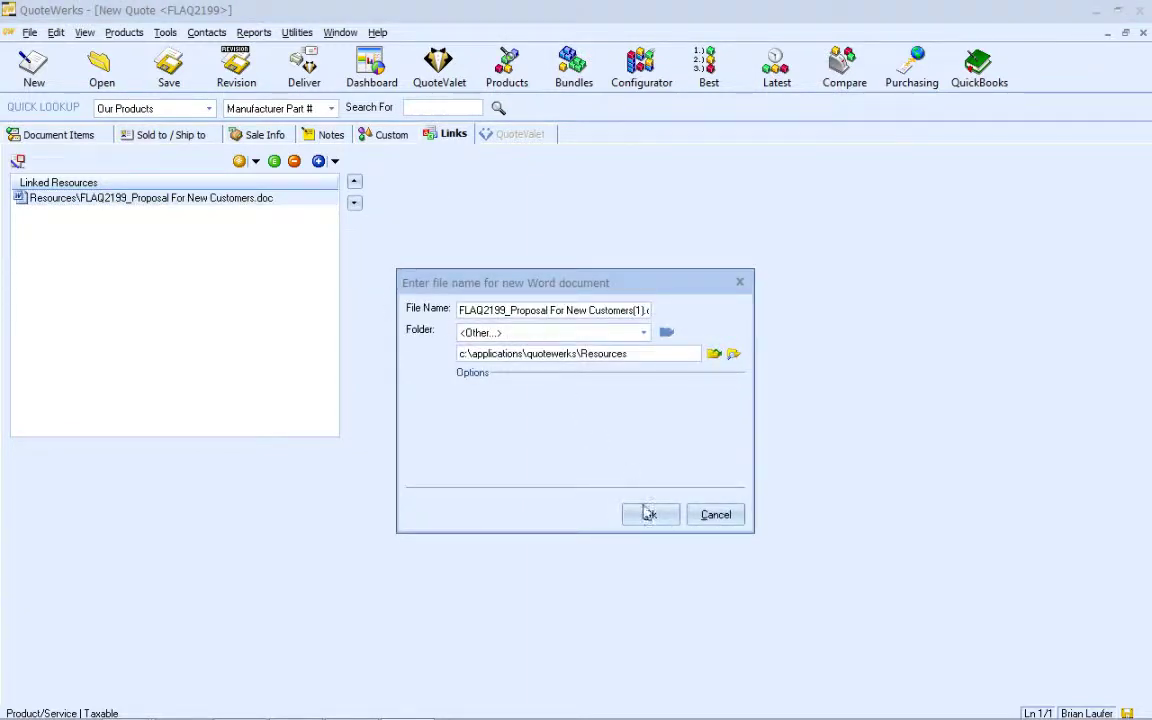
pyautogui.click(655, 519)
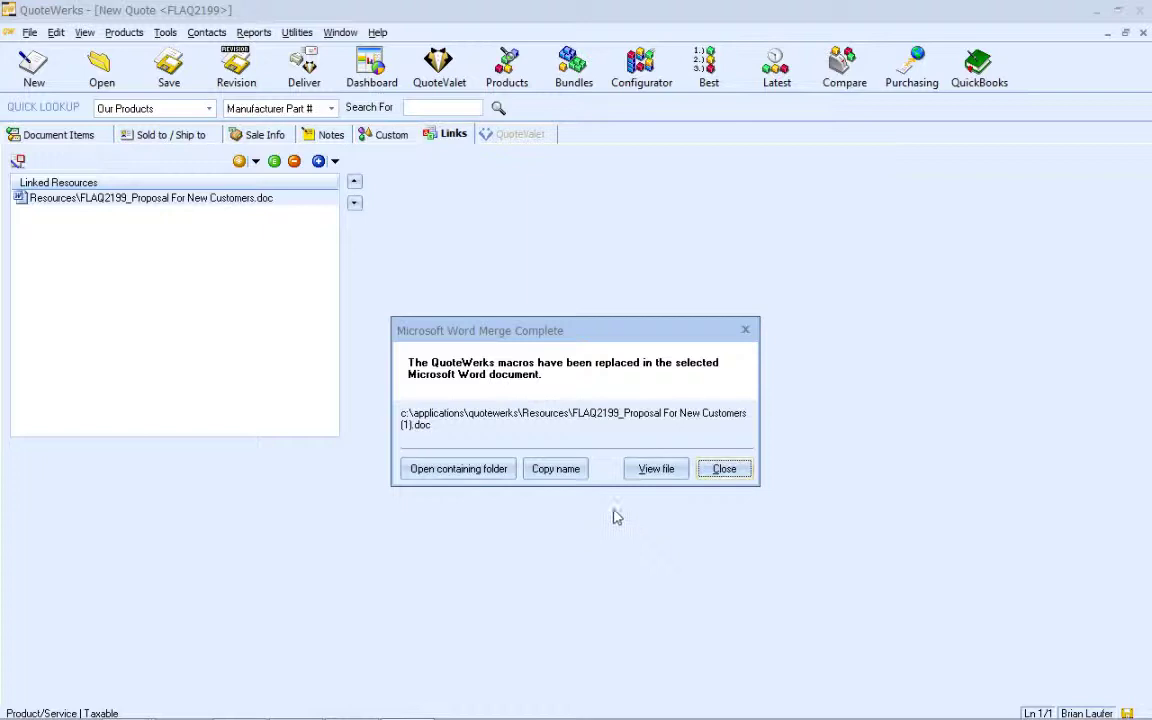
pyautogui.click(724, 468)
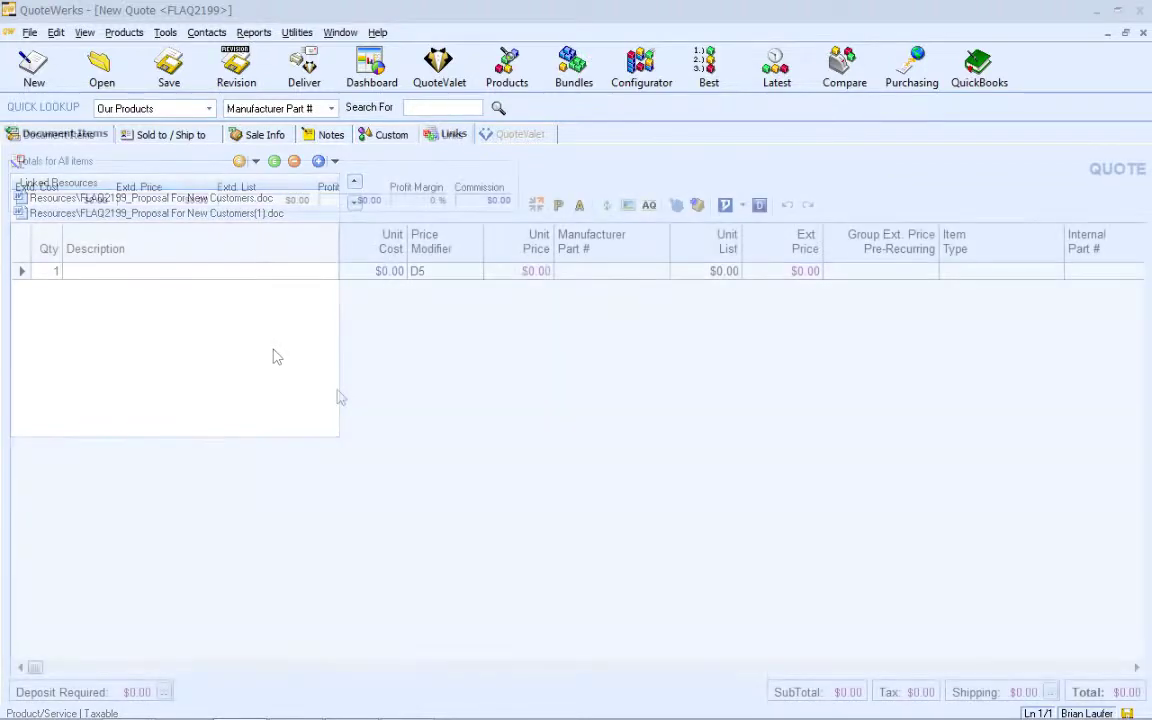
# - Open the QuoteWerks Layouts\Quote layouts folder via the About dialog's install path
pyautogui.click(378, 32)
pyautogui.click(413, 197)
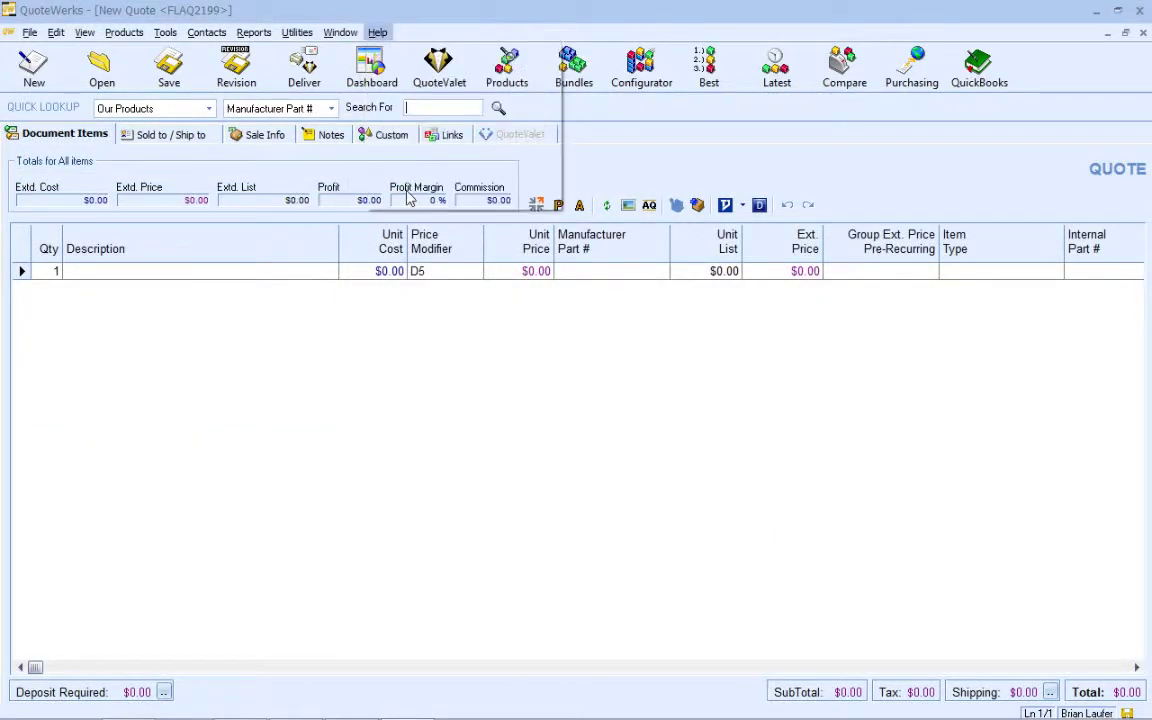
pyautogui.click(362, 223)
pyautogui.click(457, 329)
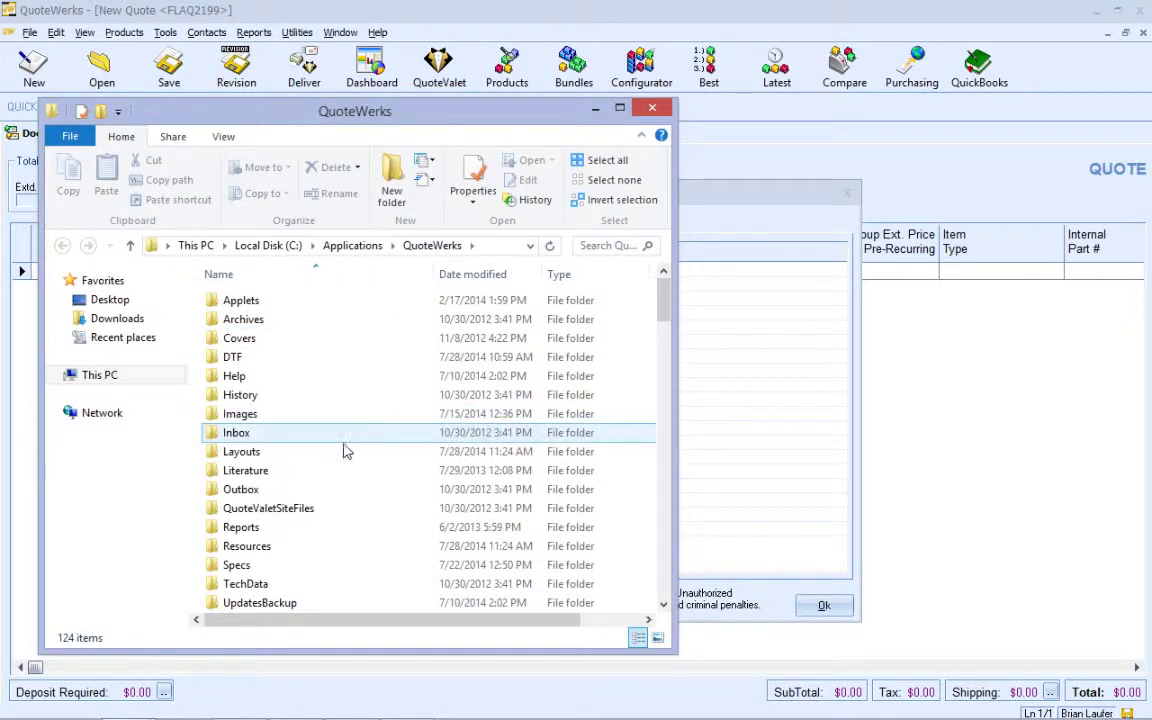
pyautogui.doubleClick(265, 451)
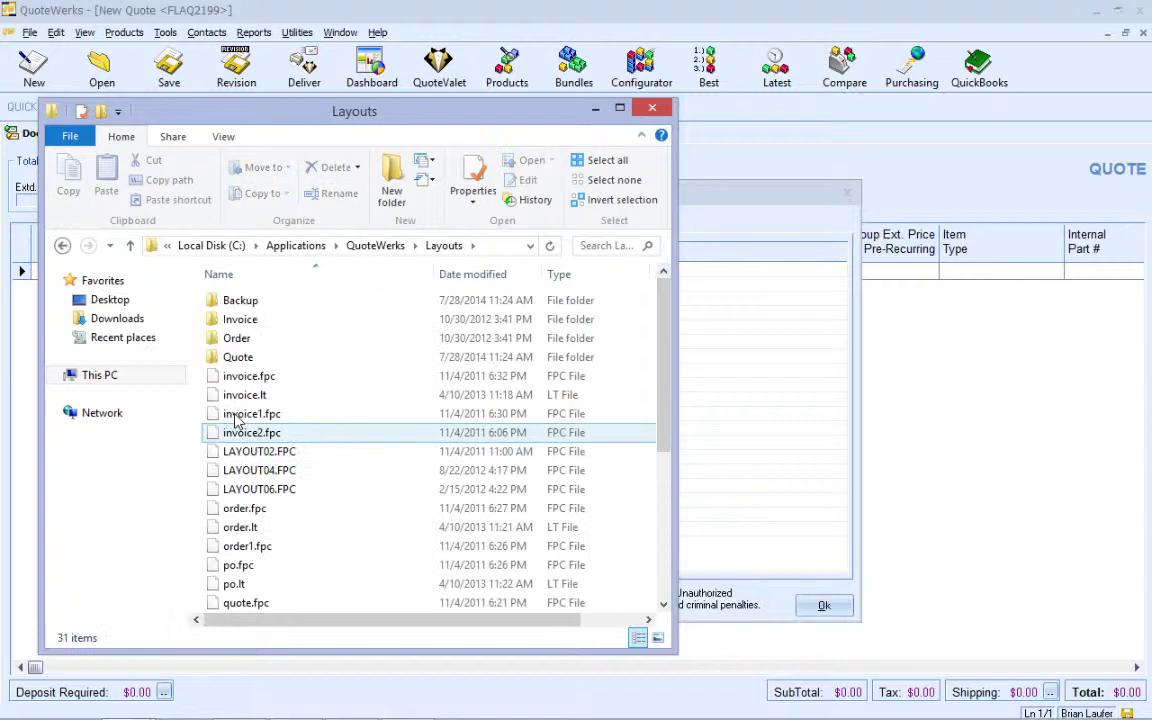
pyautogui.doubleClick(230, 358)
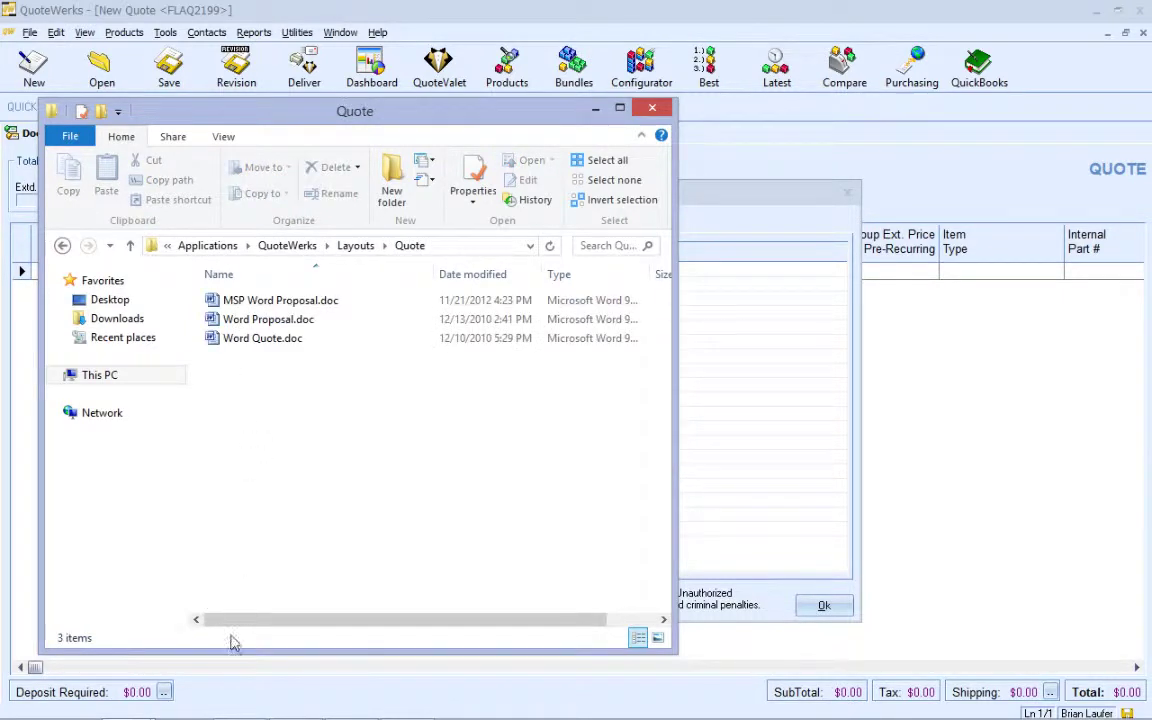
# - Copy MSP Word Proposal.doc into the Templates folder and open it in Word
pyautogui.moveTo(128, 700)
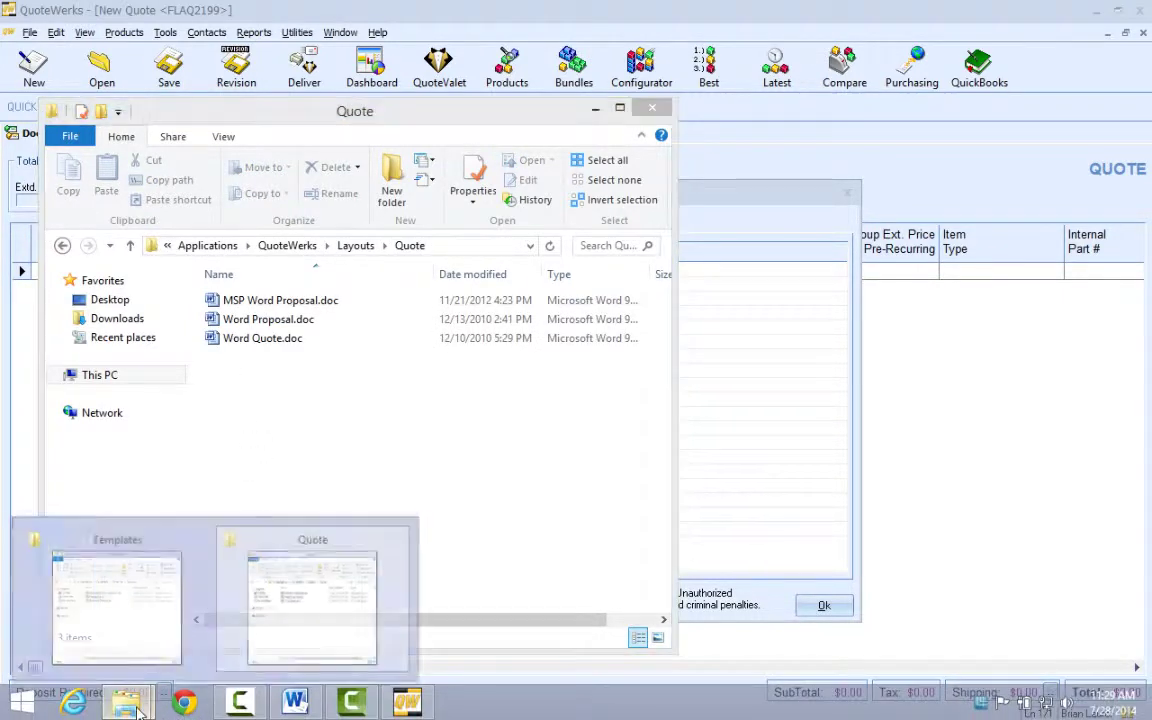
pyautogui.click(110, 623)
pyautogui.moveTo(316, 302); pyautogui.dragTo(751, 404)
pyautogui.click(798, 414)
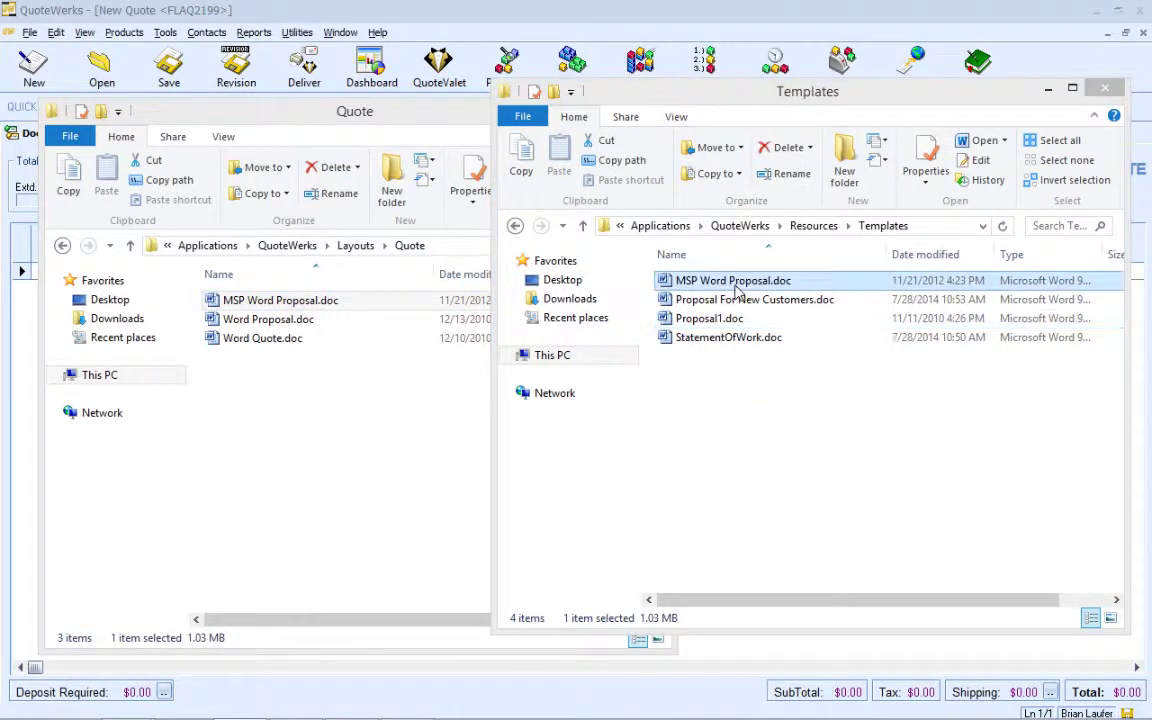
pyautogui.doubleClick(740, 284)
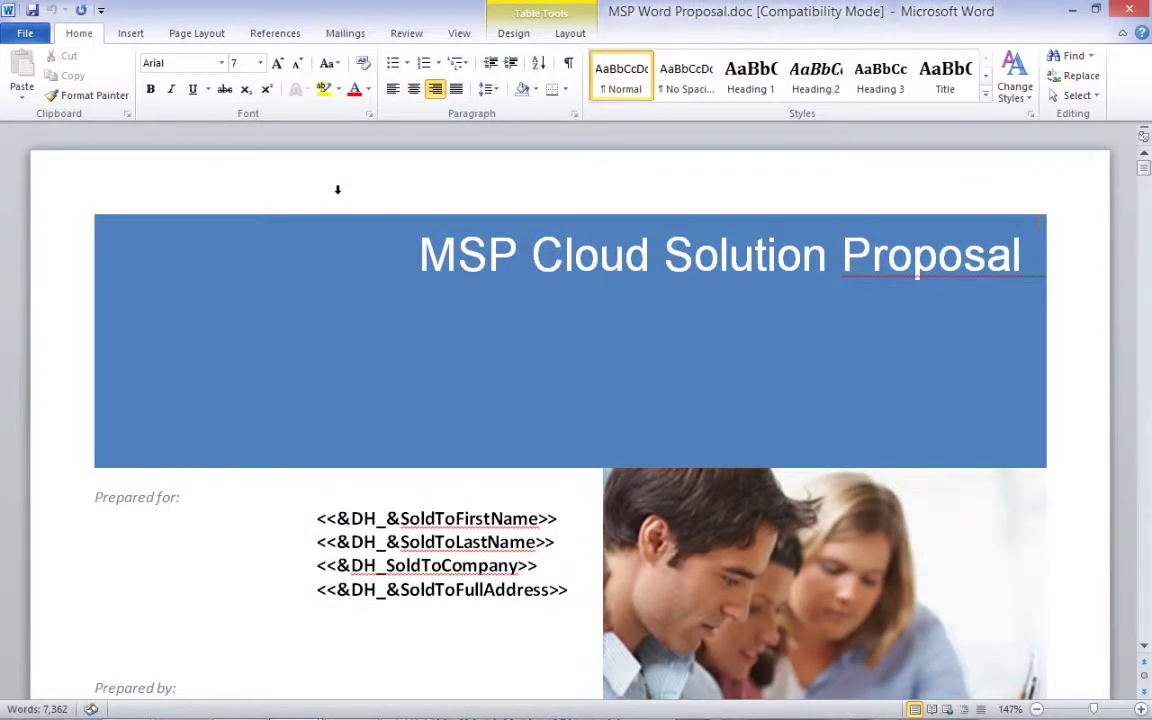
# - Scroll to page 12's Solution Summary table between the Begin.Items and End.Items tags
pyautogui.hotkey('alt', 'w')
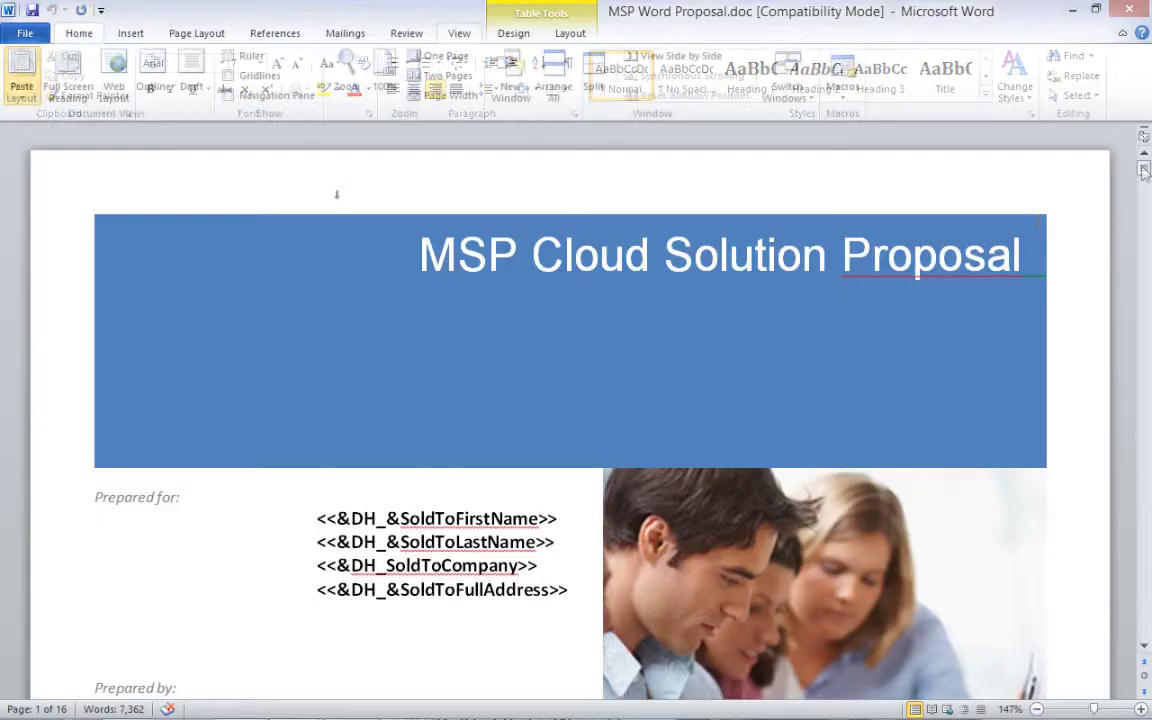
pyautogui.moveTo(1145, 165); pyautogui.dragTo(1147, 497)
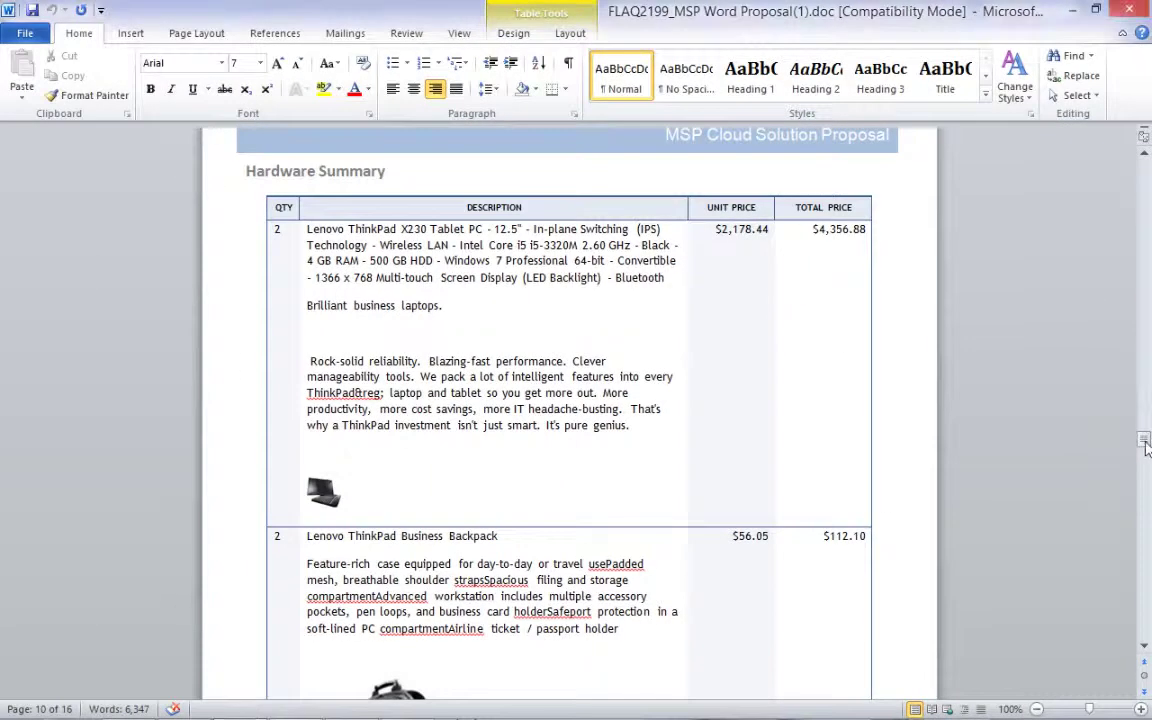
pyautogui.moveTo(1145, 447); pyautogui.dragTo(1146, 482)
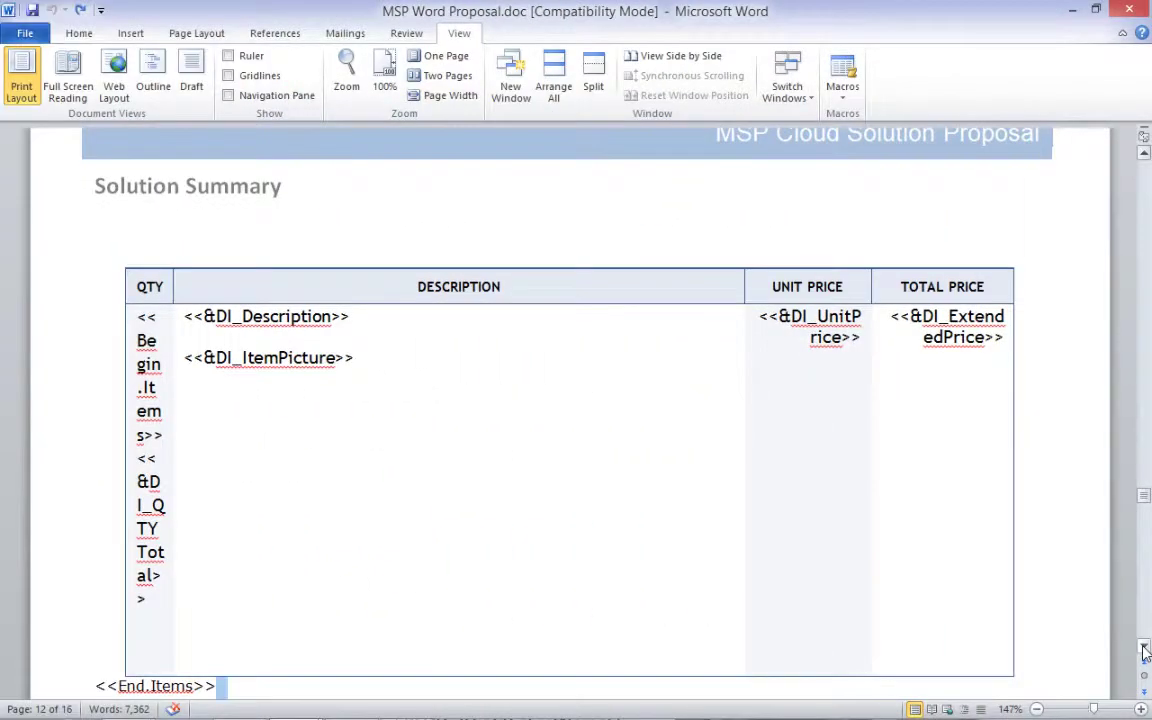
# - Copy the item table with its End.Items line and paste a second copy above it
pyautogui.click(245, 687)
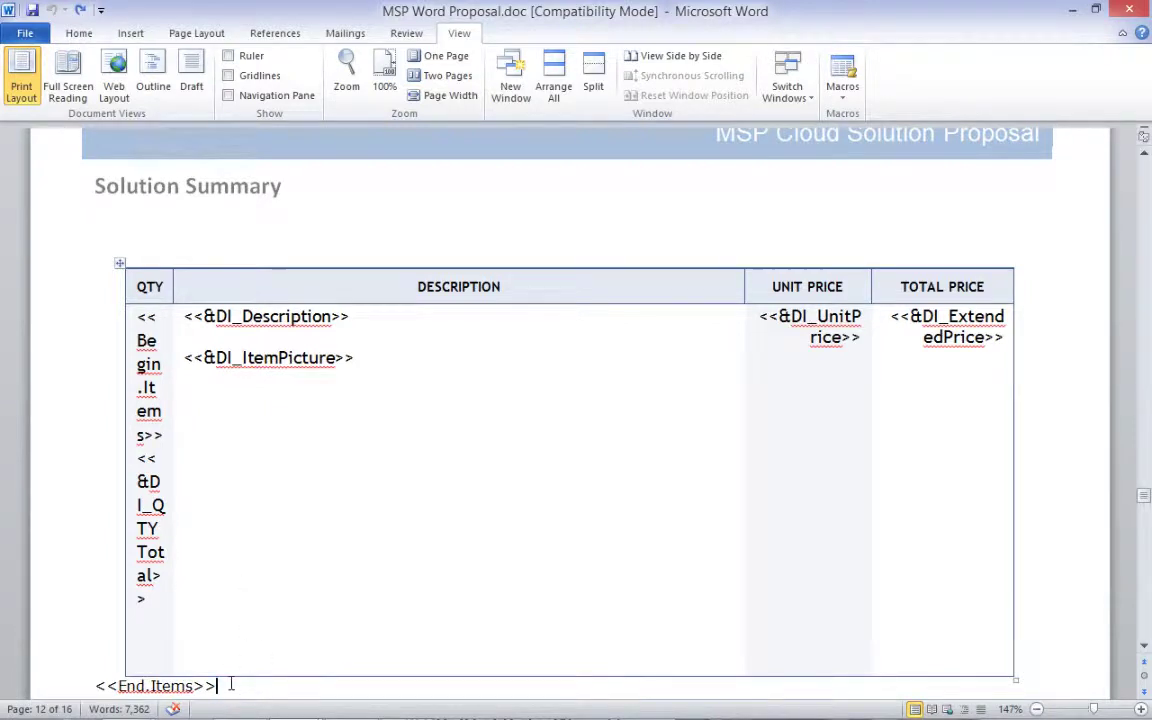
pyautogui.moveTo(225, 684); pyautogui.dragTo(163, 567)
pyautogui.moveTo(124, 280)
pyautogui.mouseDown()
pyautogui.moveTo(117, 247)
pyautogui.moveTo(118, 262)
pyautogui.mouseUp()
pyautogui.hotkey('ctrl', 'c')
pyautogui.click(123, 247)
pyautogui.hotkey('ctrl', 'v')
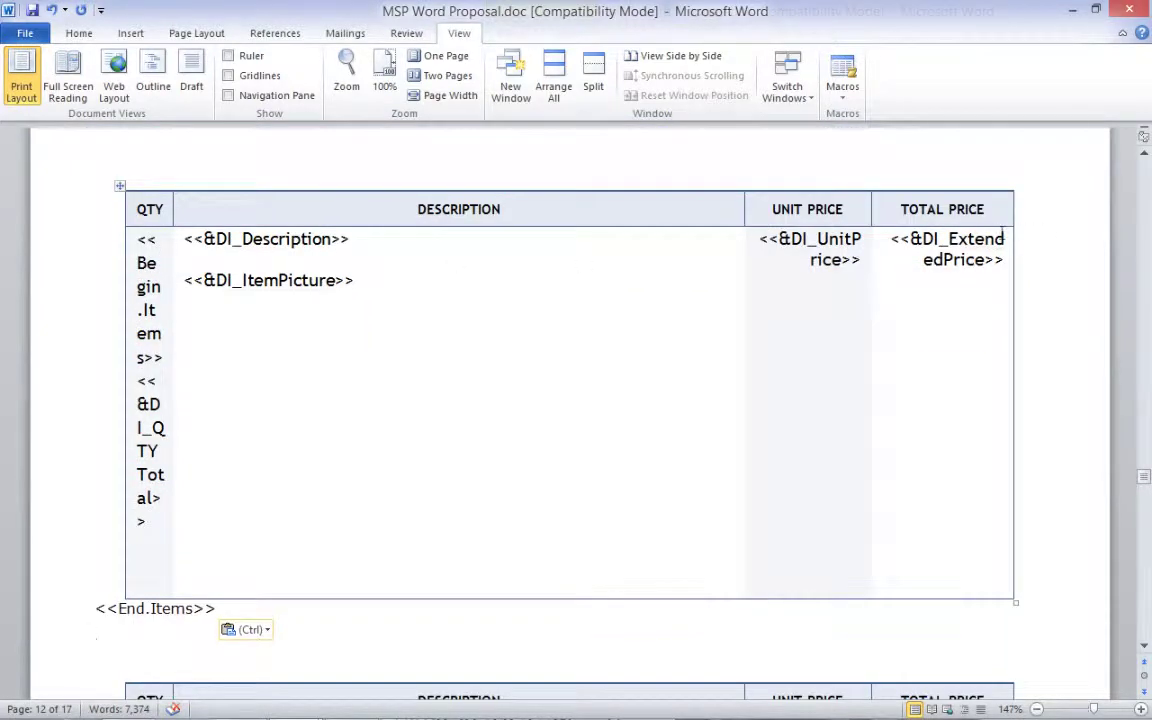
# - Rename the tags to <<Begin.ItemType.Hardware>> and <<End.ItemType.Hardware>>, then view at 100%
pyautogui.click(145, 360)
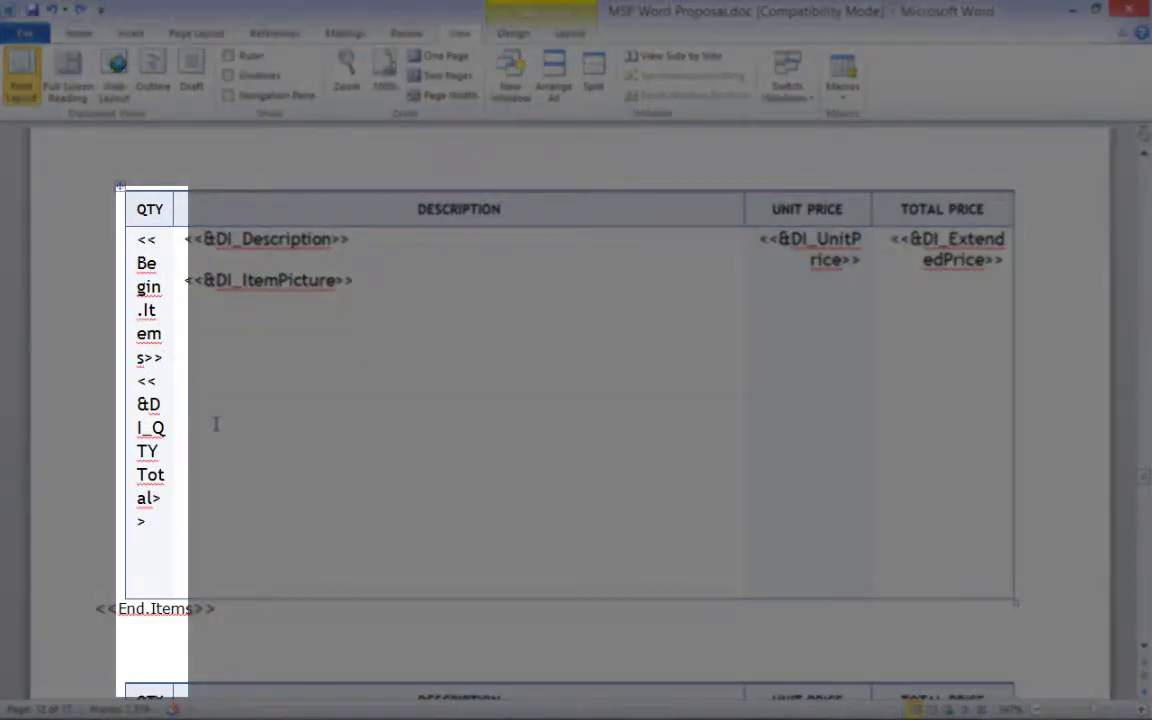
pyautogui.press('BackSpace')
pyautogui.write('Typ')
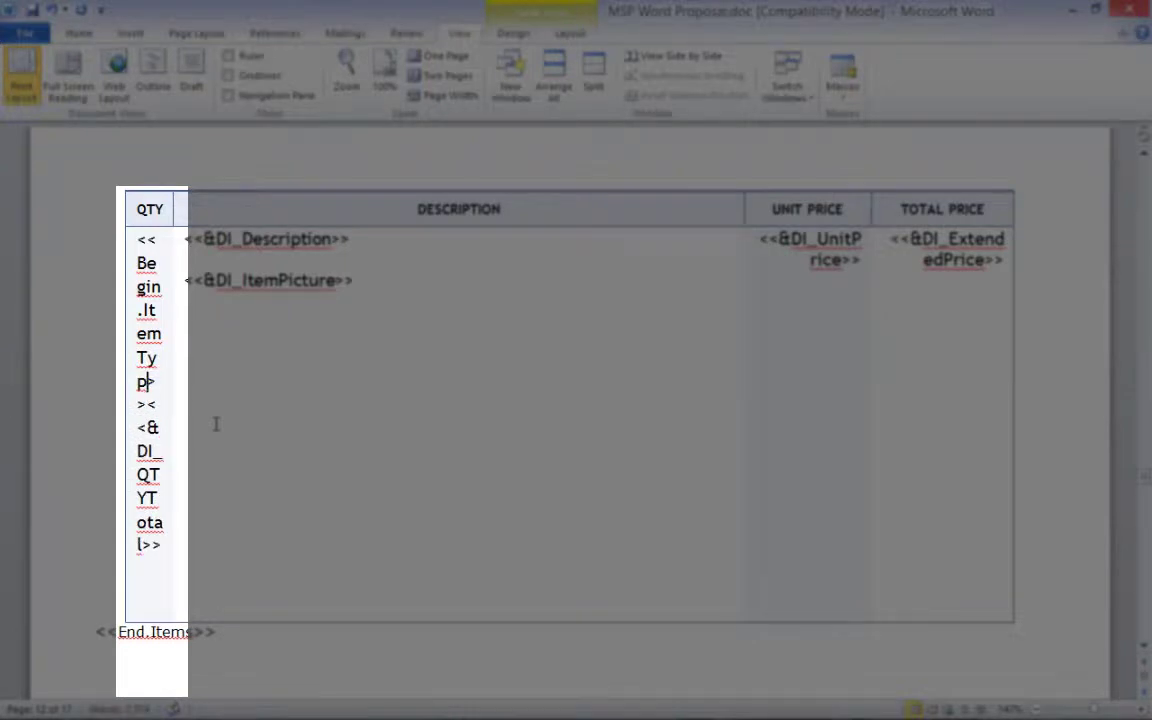
pyautogui.write('e.')
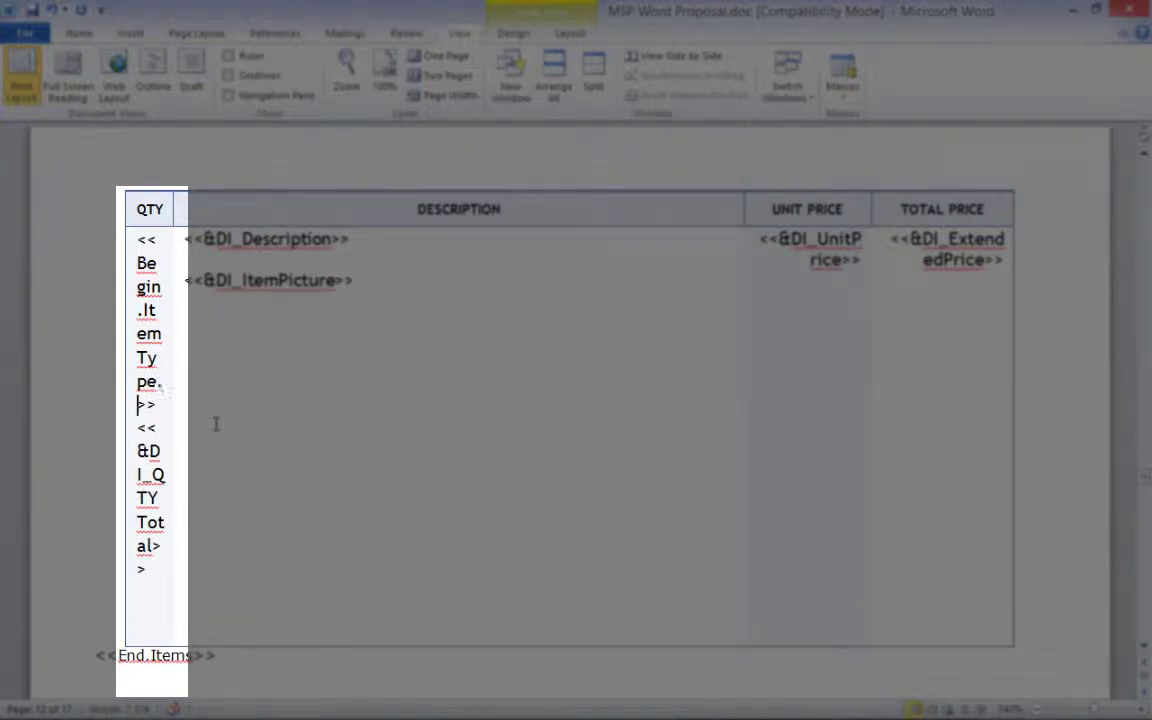
pyautogui.write('Hardware')
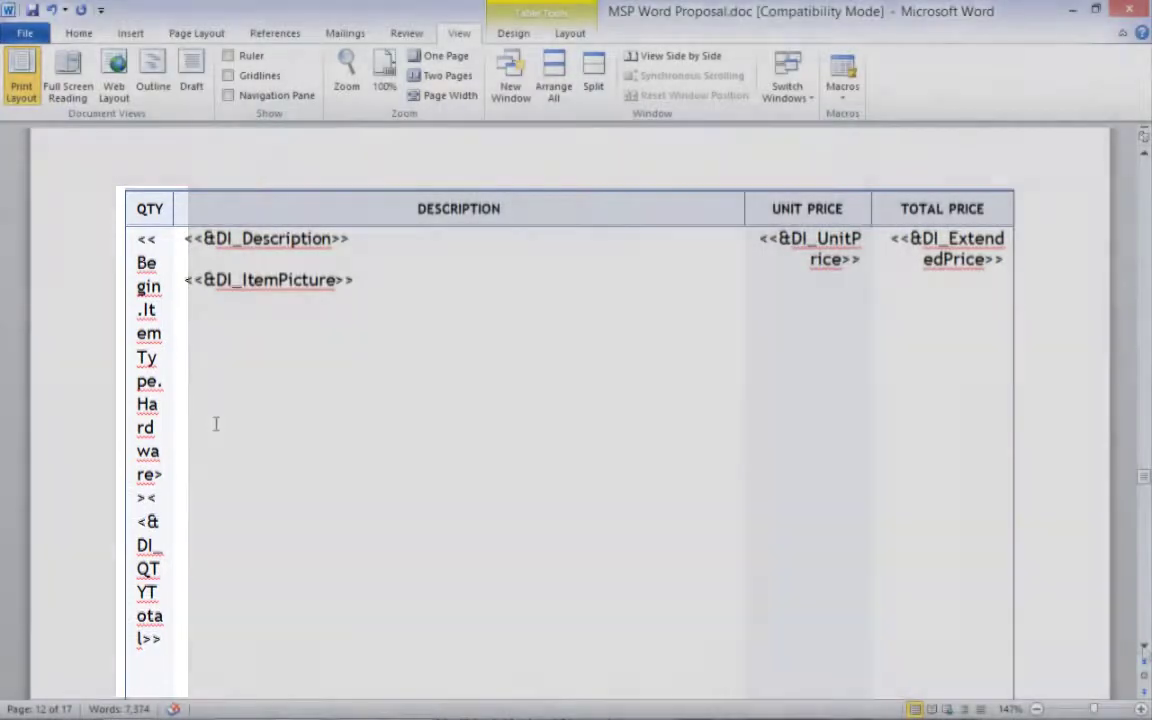
pyautogui.scroll(-1, 506, 400)
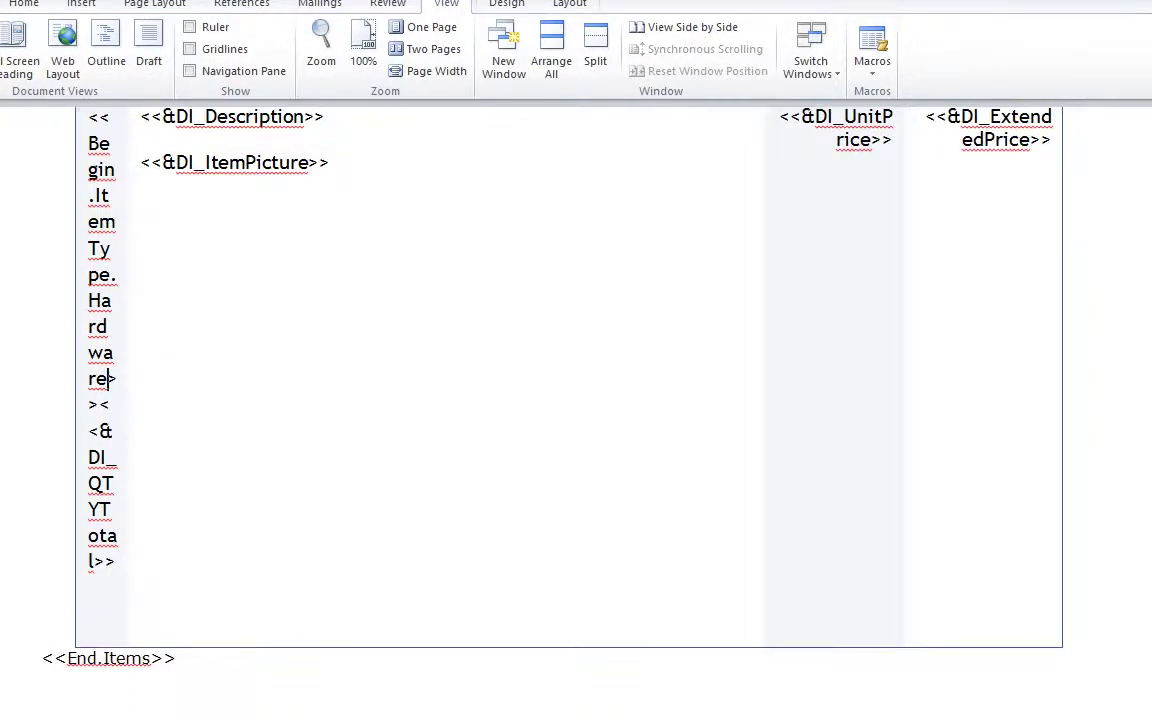
pyautogui.click(154, 658)
pyautogui.press('BackSpace')
pyautogui.write('Type.Hard')
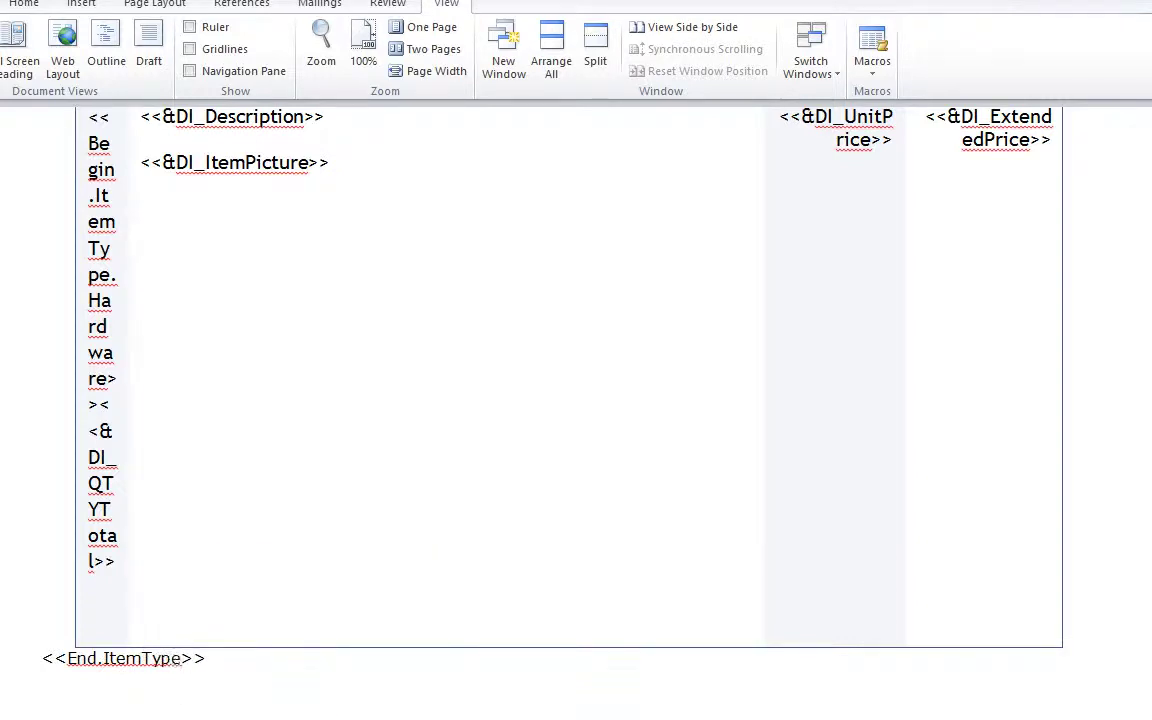
pyautogui.write('ware')
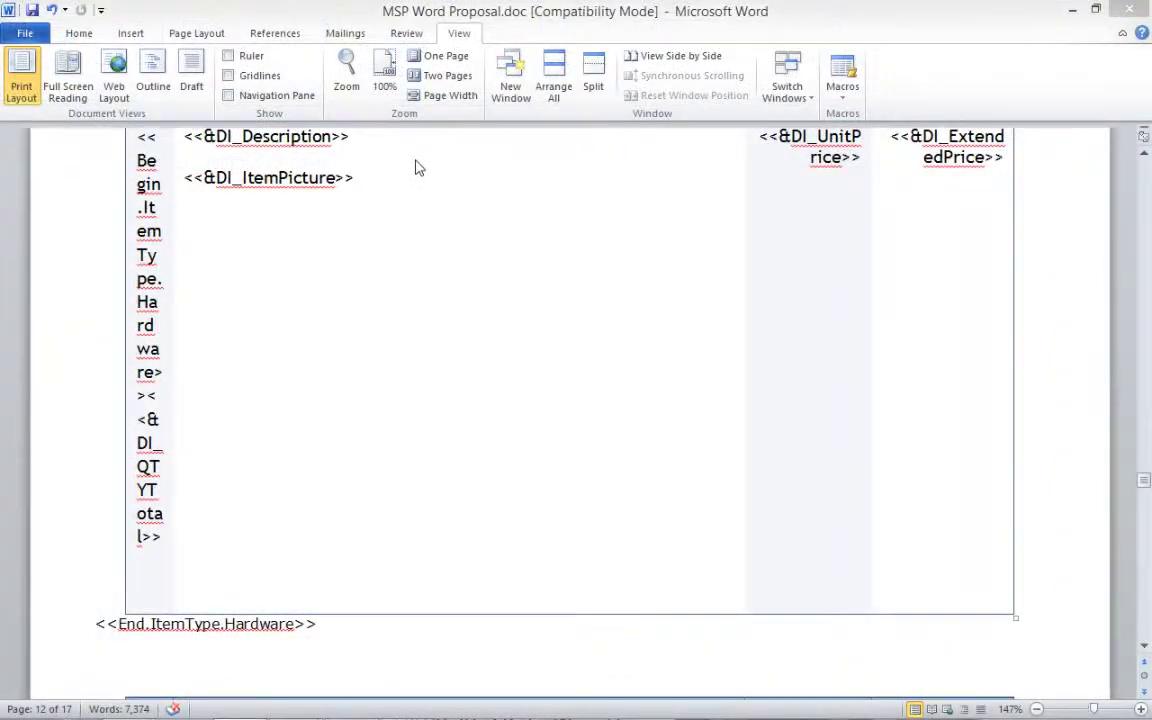
pyautogui.click(385, 75)
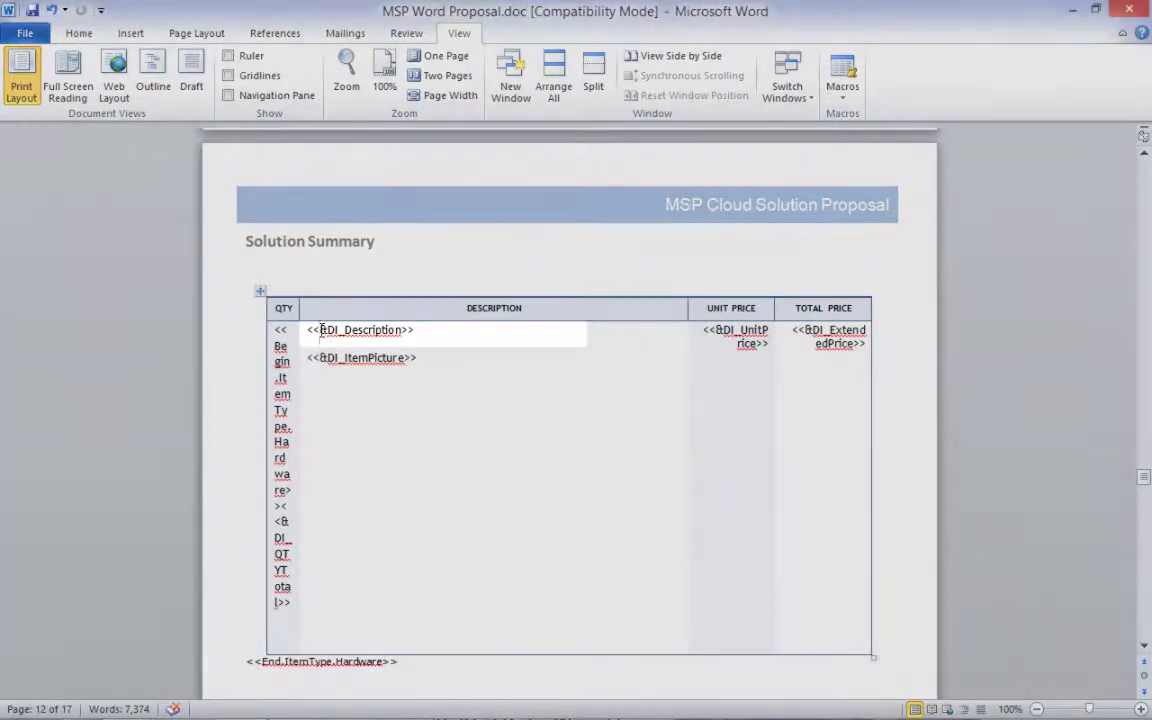
# - Insert 'ItemType.Hardware.' before the Description merge field name in the item row
pyautogui.click(322, 332)
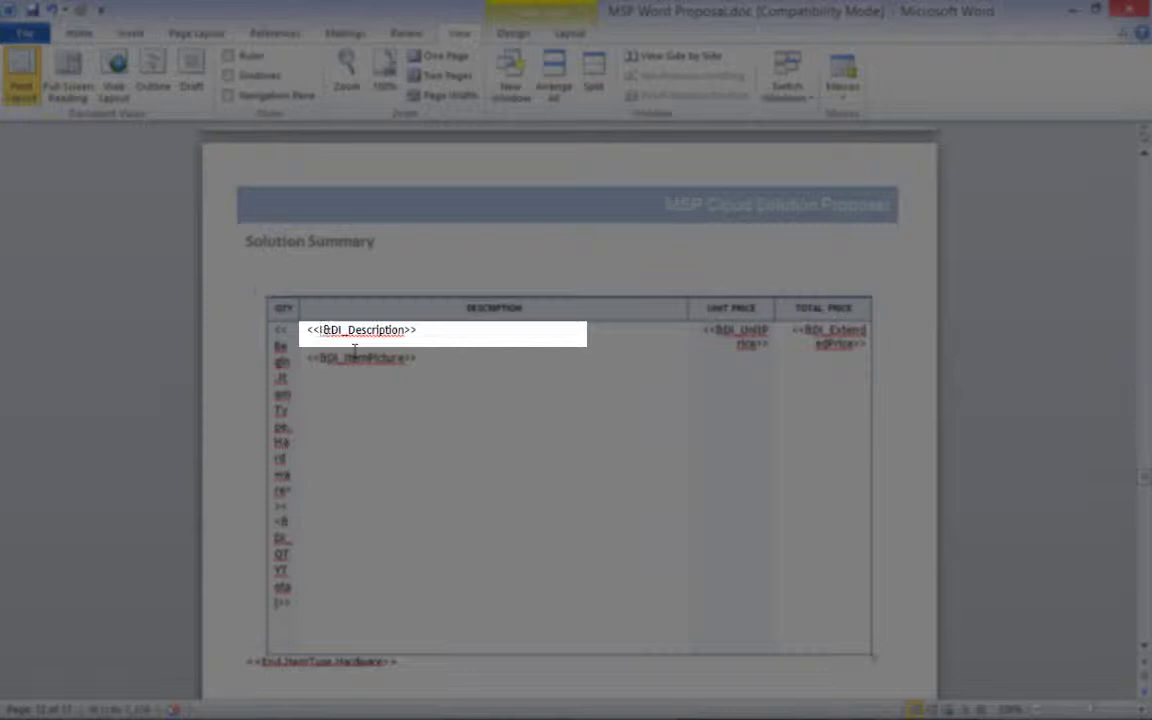
pyautogui.write('ItemTy')
pyautogui.write('pe.Hardw')
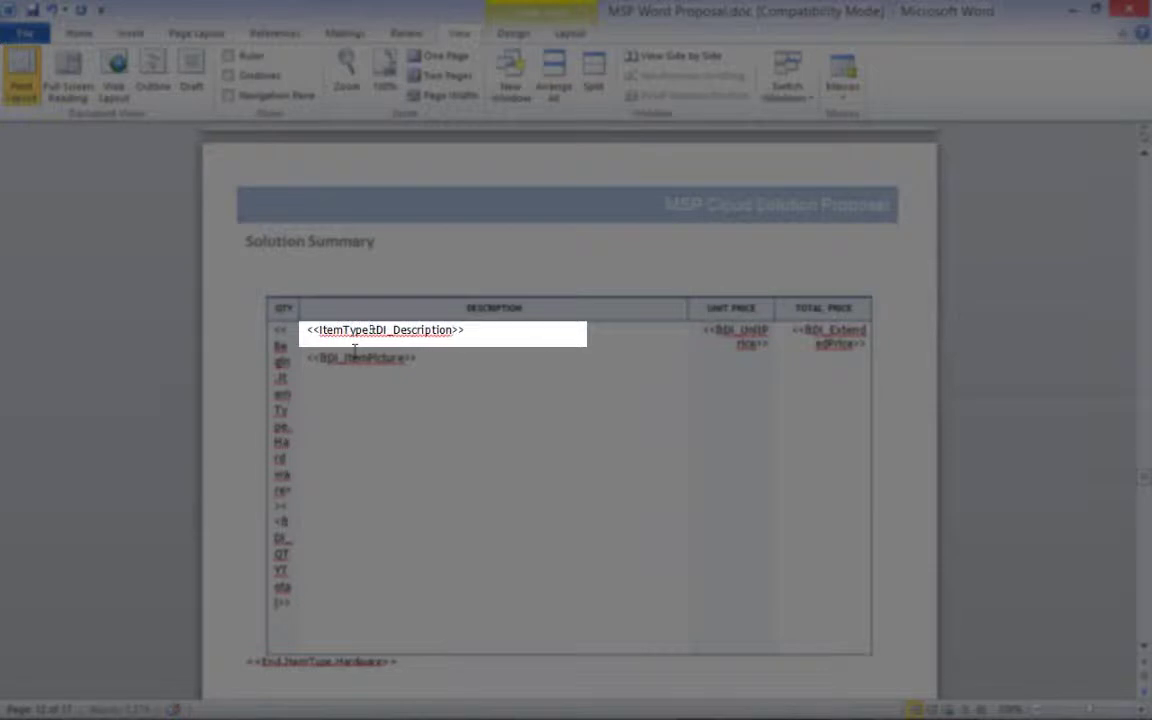
pyautogui.write('are.')
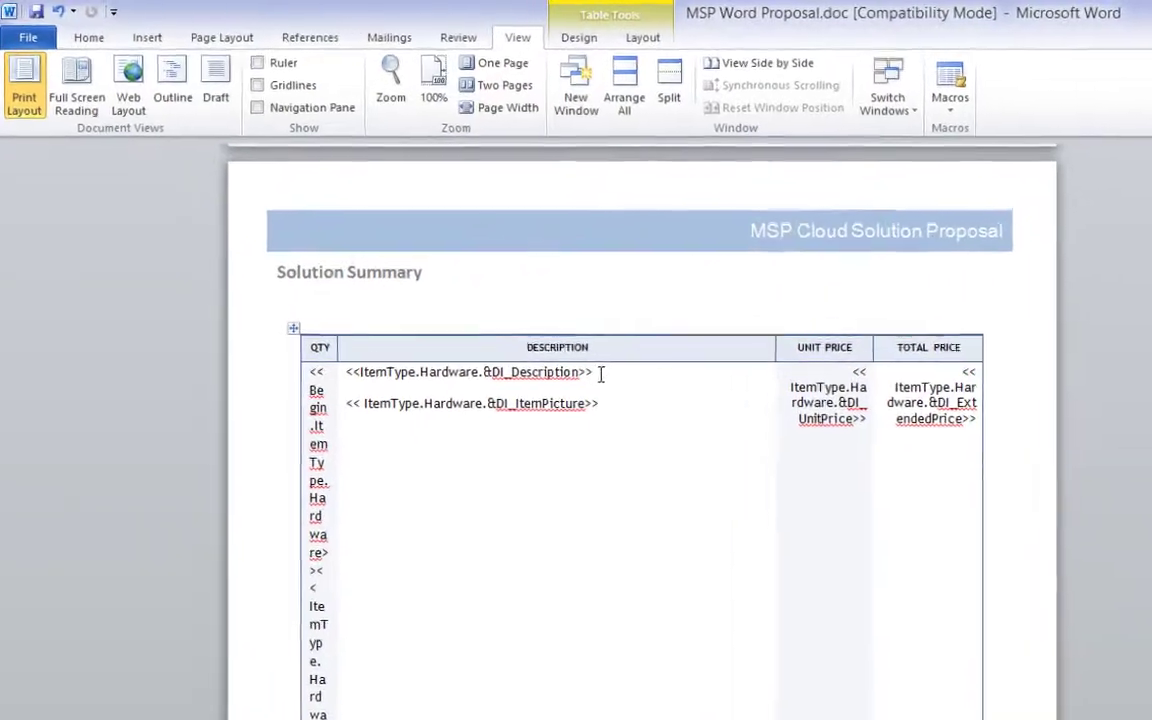
# - Duplicate the Description field line and change the copy's field to CustomMemo0
pyautogui.moveTo(536, 331); pyautogui.dragTo(352, 340)
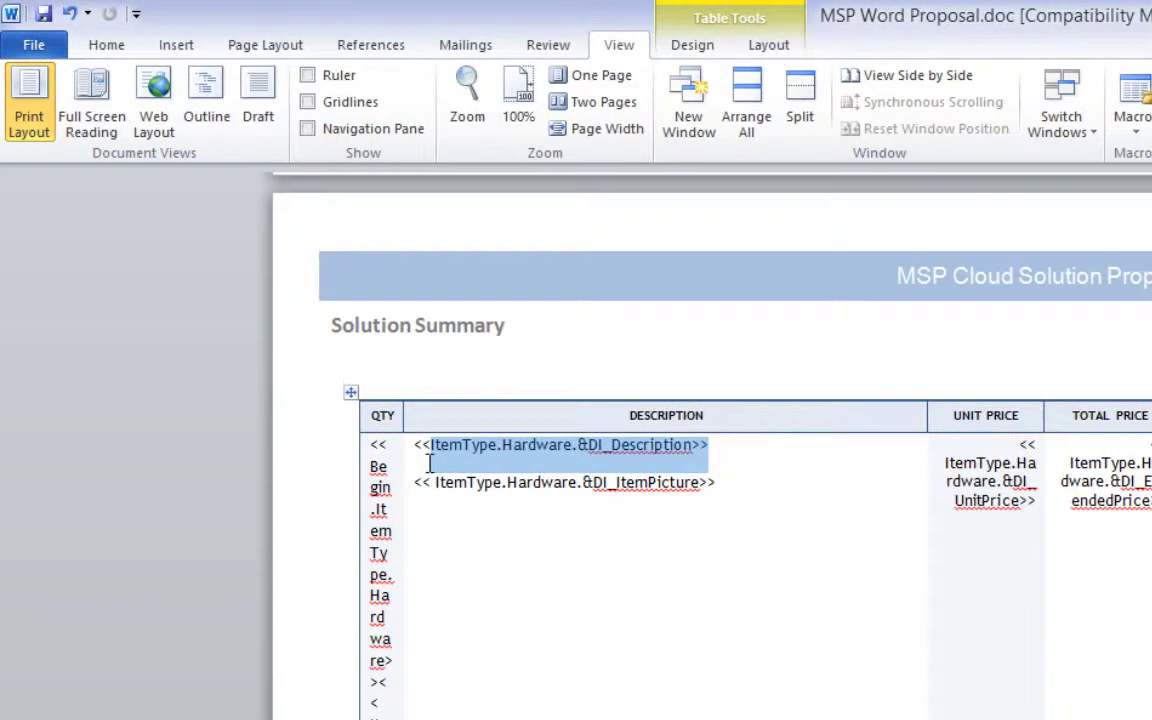
pyautogui.moveTo(430, 463); pyautogui.dragTo(412, 463)
pyautogui.hotkey('ctrl', 'c')
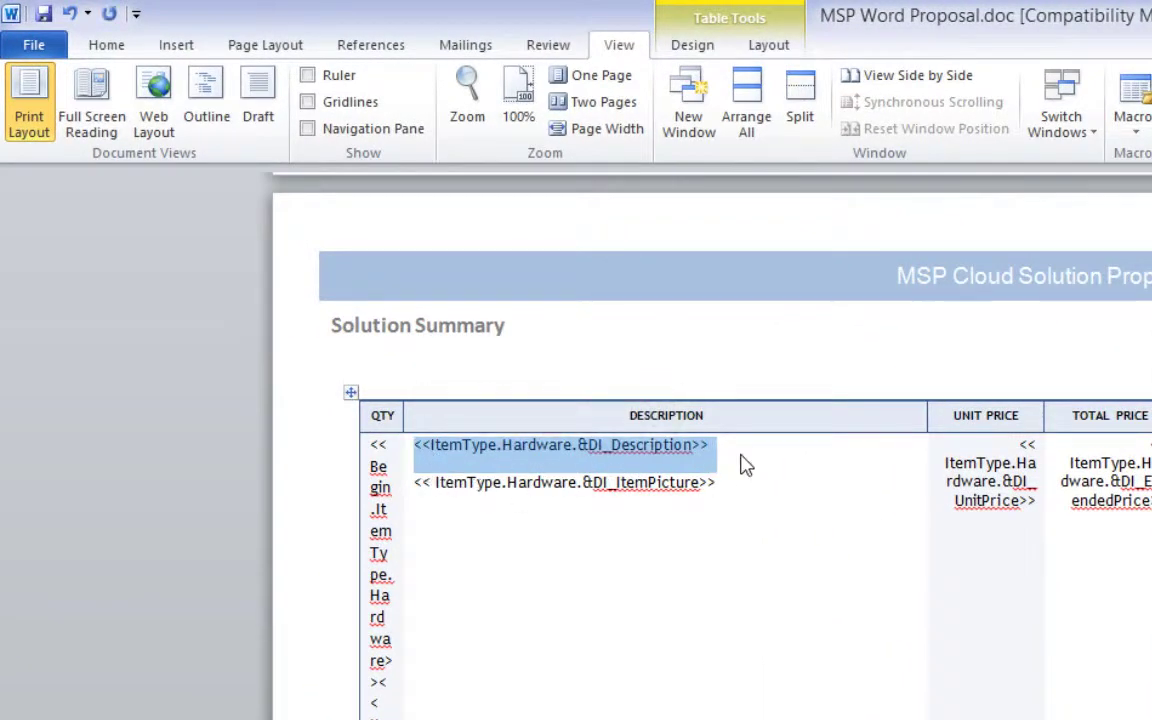
pyautogui.click(745, 456)
pyautogui.press('Return')
pyautogui.hotkey('ctrl', 'v')
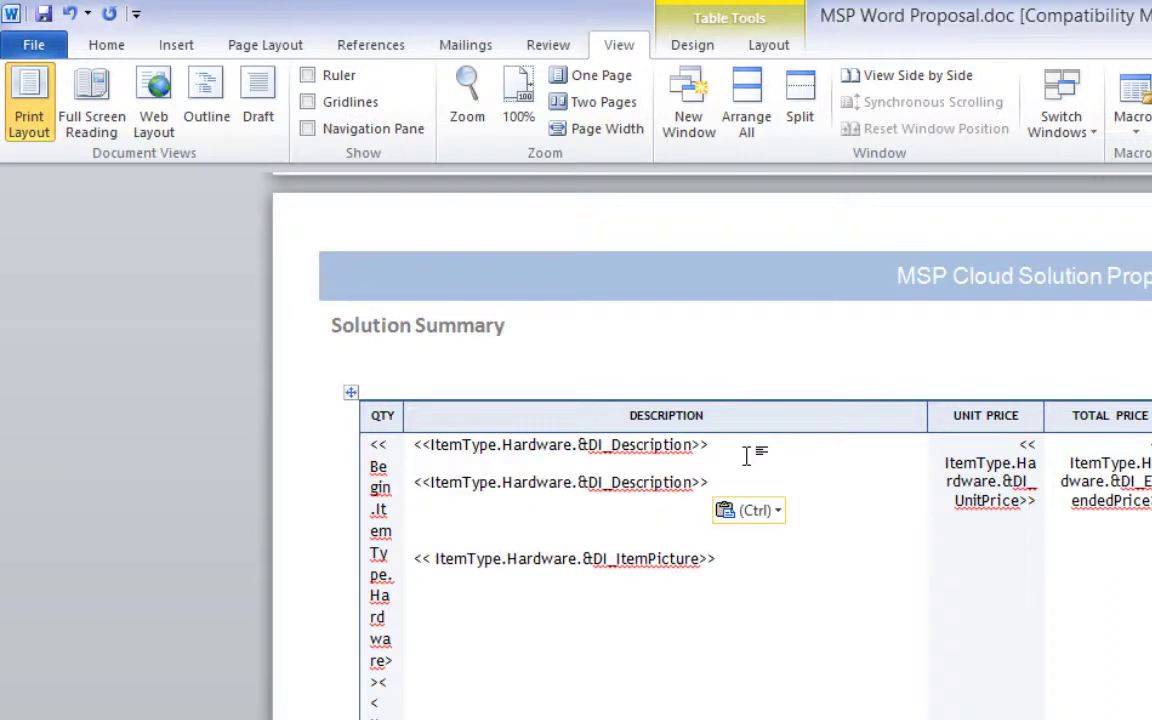
pyautogui.press('BackSpace')
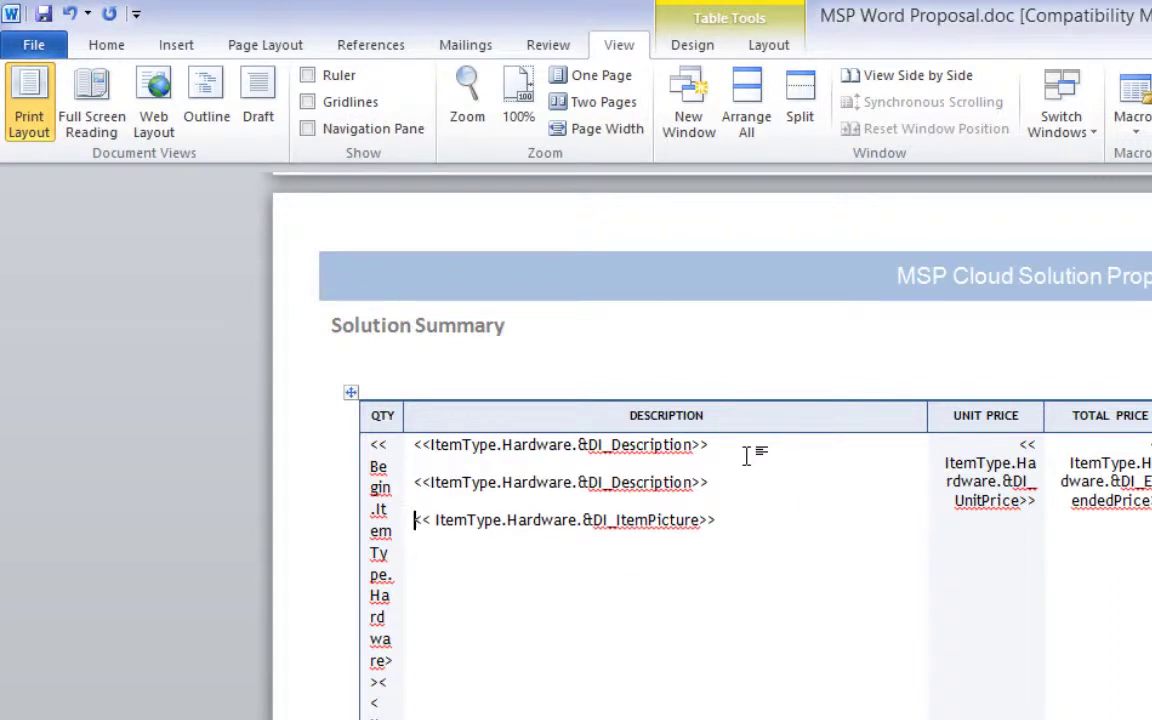
pyautogui.click(631, 482)
pyautogui.hotkey('shift', 'Right')
pyautogui.hotkey('shift', 'Right')
pyautogui.hotkey('shift', 'Right')
pyautogui.hotkey('shift', 'Right')
pyautogui.hotkey('shift', 'Right')
pyautogui.hotkey('shift', 'Right')
pyautogui.hotkey('shift', 'Right')
pyautogui.hotkey('shift', 'Right')
pyautogui.hotkey('shift', 'Right')
pyautogui.hotkey('shift', 'Right')
pyautogui.hotkey('shift', 'Right')
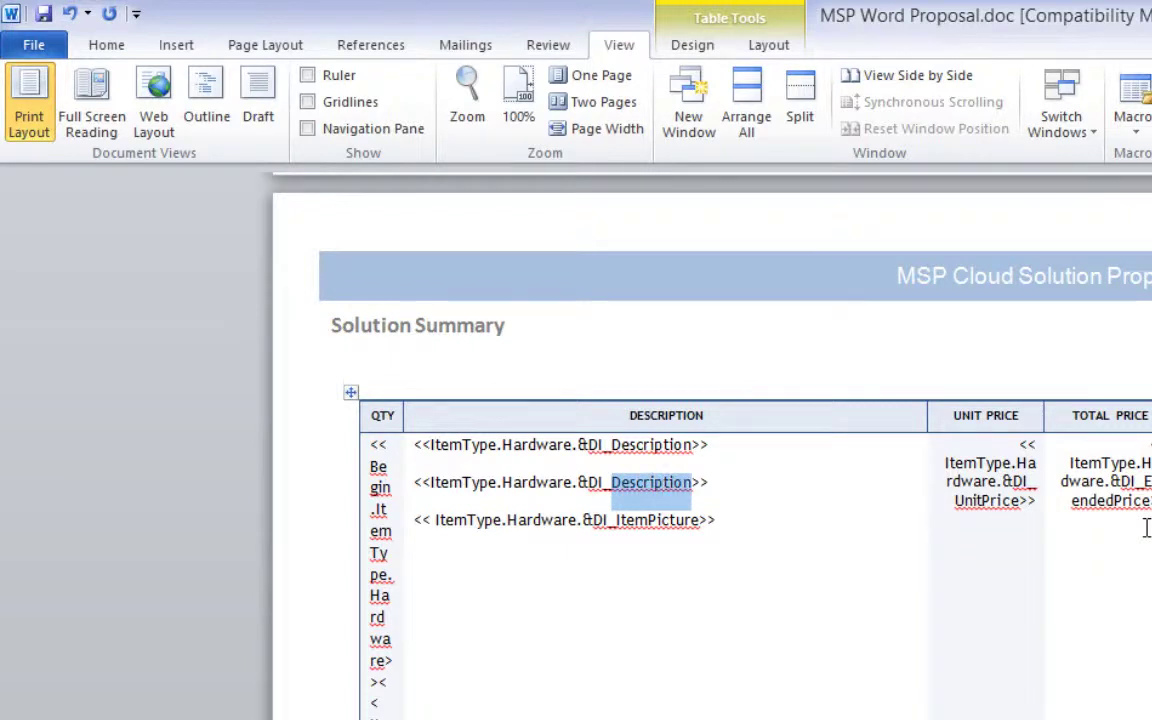
pyautogui.write('CustomM')
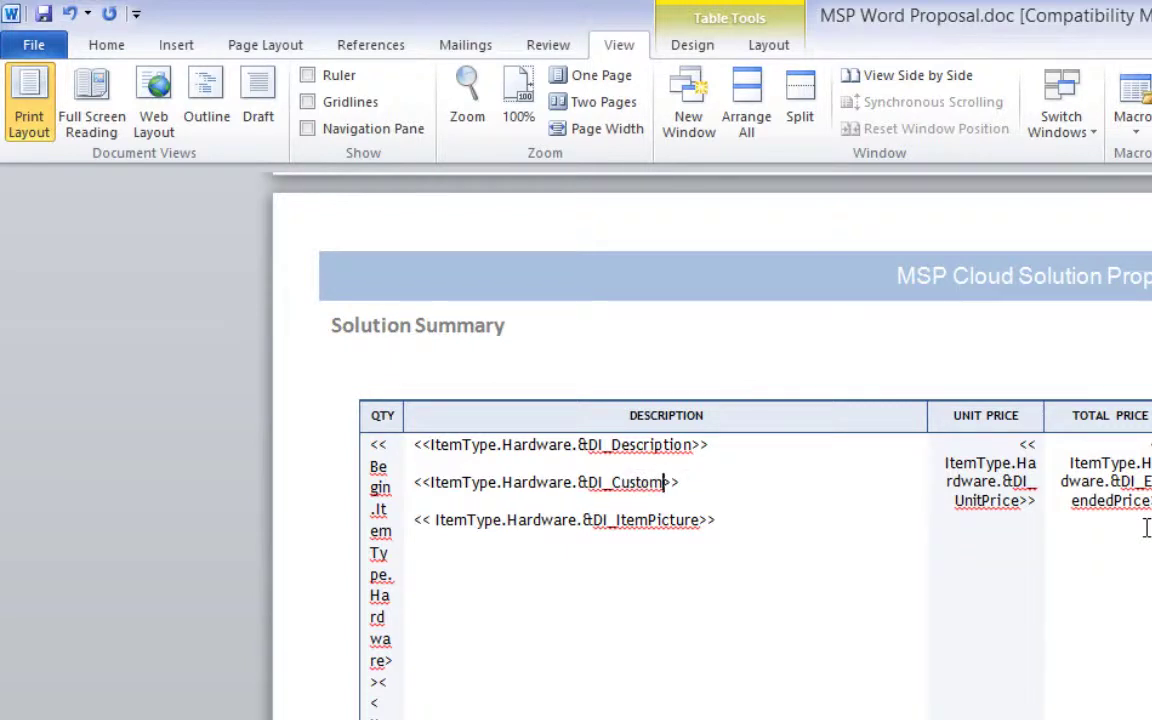
pyautogui.write('emo01')
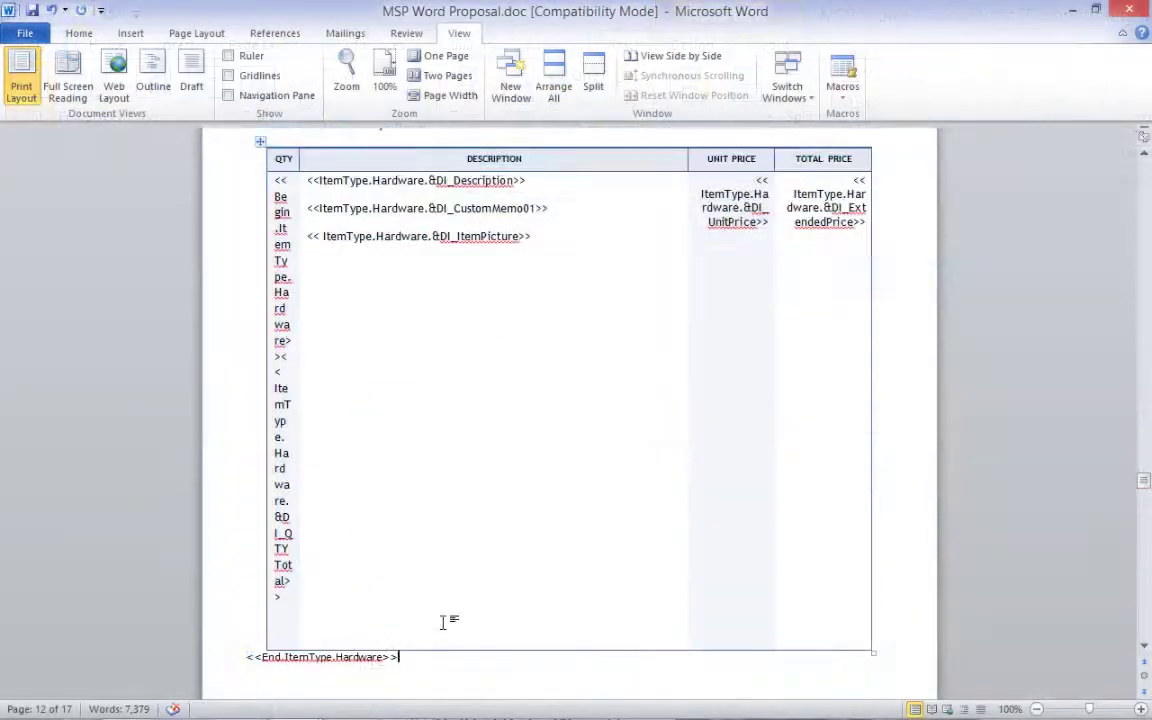
# - Retitle the section 'Managed Services', trim its fields, and change Hardware to cloud in Begin/End tags
pyautogui.scroll(4, 445, 617)
pyautogui.doubleClick(275, 155)
pyautogui.write('Managed Services')
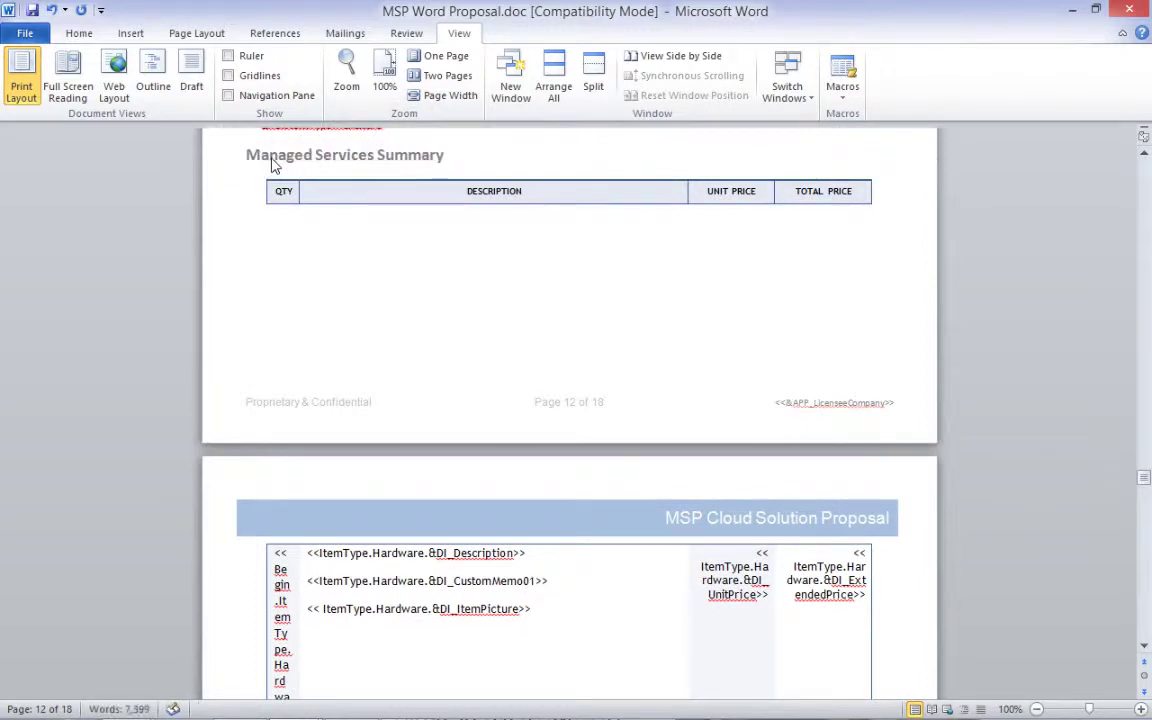
pyautogui.doubleClick(396, 553)
pyautogui.write('cloud')
pyautogui.moveTo(307, 580); pyautogui.dragTo(508, 612)
pyautogui.press('Delete')
pyautogui.scroll(-7, 509, 684)
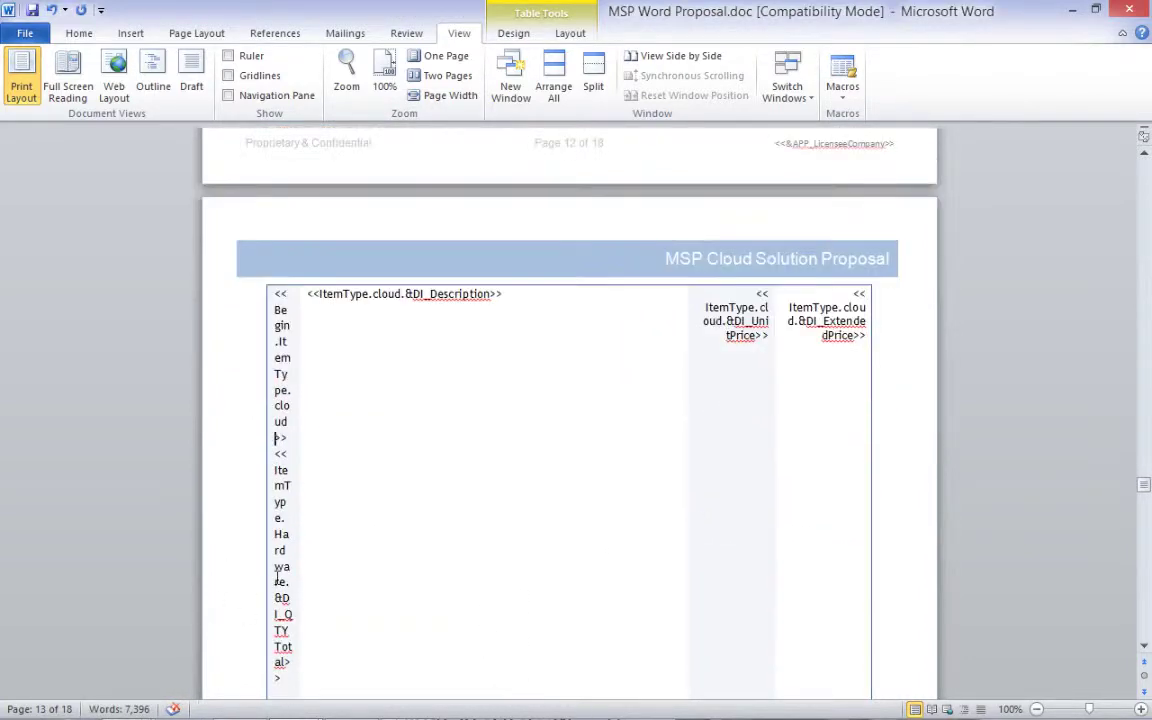
pyautogui.doubleClick(400, 577)
pyautogui.write('cloud')
# - Paste another copy of the cloud section and remove 'Managed' from its heading
pyautogui.moveTo(254, 577); pyautogui.dragTo(252, 216)
pyautogui.hotkey('ctrl', 'c')
pyautogui.click(252, 216)
pyautogui.hotkey('ctrl', 'v')
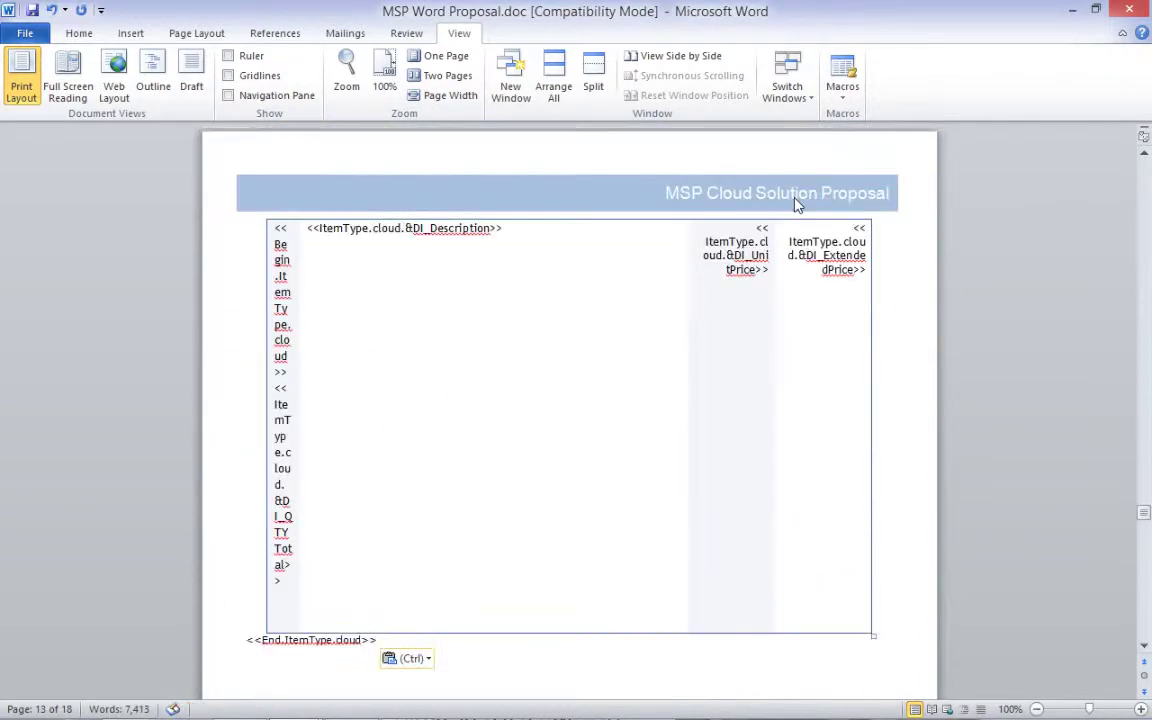
pyautogui.scroll(4, 352, 159)
pyautogui.doubleClick(272, 139)
pyautogui.press('Delete')
# - Replace cloud with services in the copy's description, unit price fields and End tag
pyautogui.scroll(-3, 295, 160)
pyautogui.doubleClick(373, 481)
pyautogui.write('services')
pyautogui.doubleClick(701, 517)
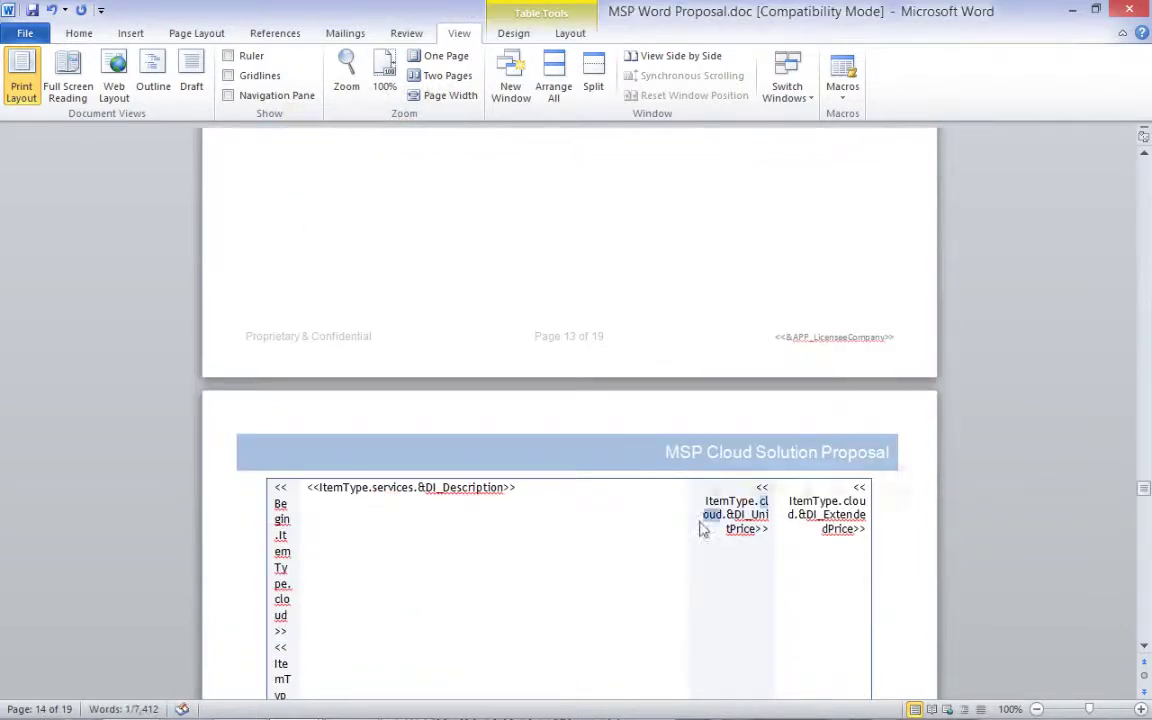
pyautogui.write('services')
pyautogui.scroll(-7, 334, 473)
pyautogui.doubleClick(343, 526)
pyautogui.write('services')
pyautogui.scroll(-3, 343, 526)
pyautogui.click(372, 412)
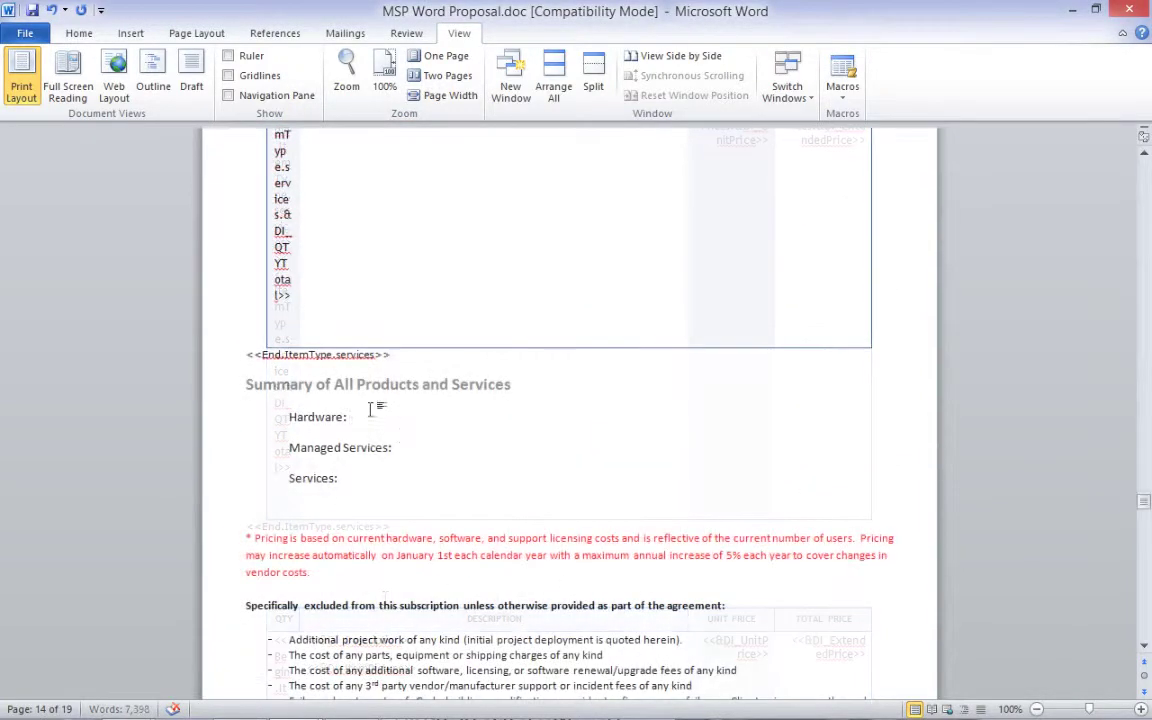
# - Add <<ItemType.Hardware.Totals.&DI_ExtendedPrice>> after Hardware: and a services version after Services:
pyautogui.write('<<ItemType.Hardwa')
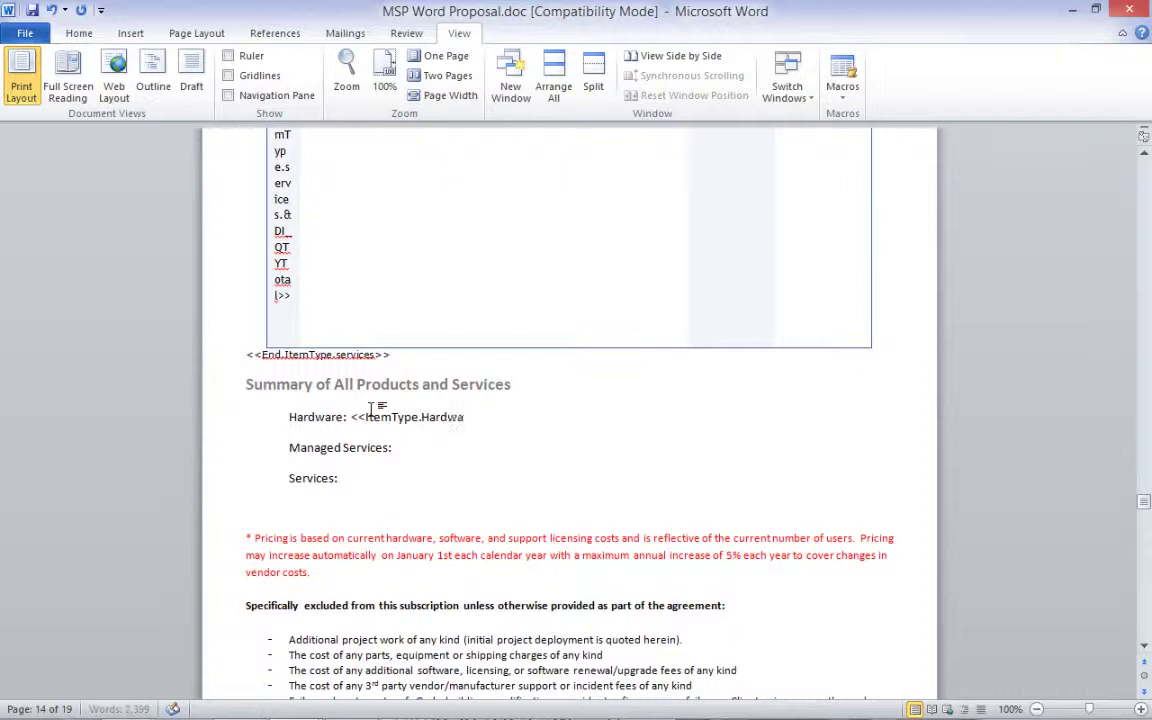
pyautogui.write('re.Totals.&DI_ExtendedPrice>>')
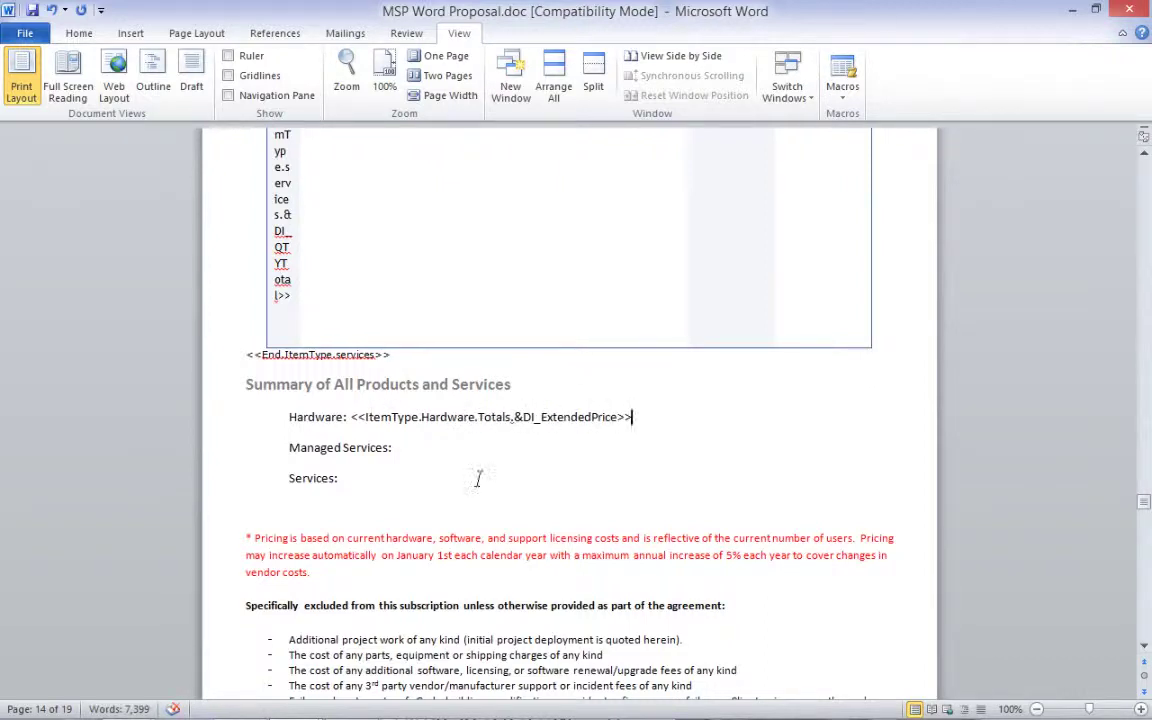
pyautogui.press('Down')
pyautogui.hotkey('ctrl', 'v')
pyautogui.click(391, 480)
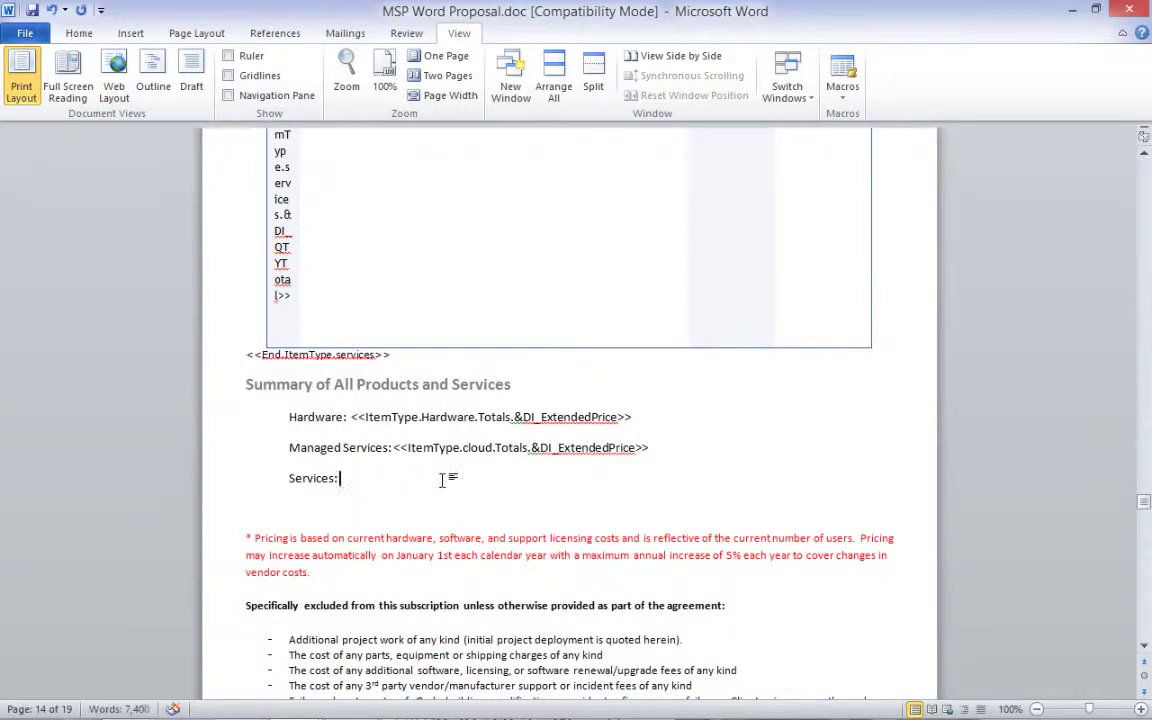
pyautogui.hotkey('ctrl', 'v')
pyautogui.doubleClick(437, 477)
pyautogui.press('Delete')
pyautogui.write('services')
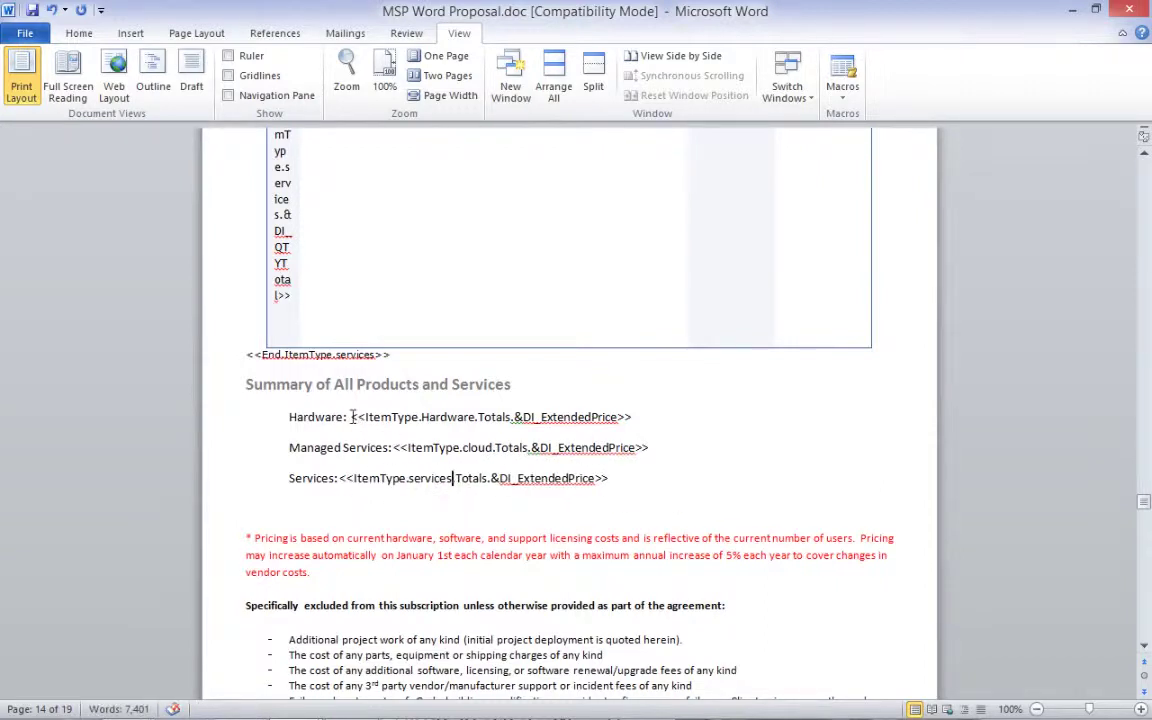
# - Bold the Hardware, Managed Services and Services totals fields, then minimize Word
pyautogui.moveTo(351, 417); pyautogui.dragTo(653, 416)
pyautogui.hotkey('ctrl', 'b')
pyautogui.moveTo(393, 447); pyautogui.dragTo(650, 447)
pyautogui.hotkey('ctrl', 'b')
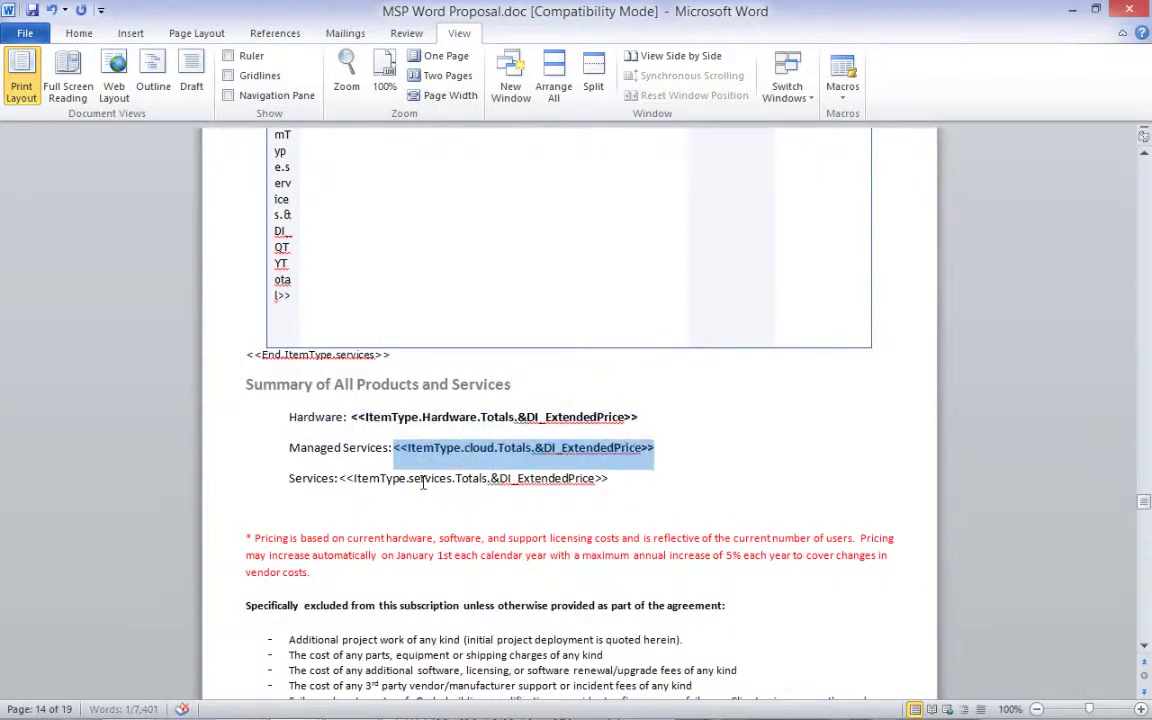
pyautogui.moveTo(339, 478); pyautogui.dragTo(607, 479)
pyautogui.hotkey('ctrl', 'b')
pyautogui.click(457, 524)
pyautogui.moveTo(1145, 500); pyautogui.dragTo(1148, 602)
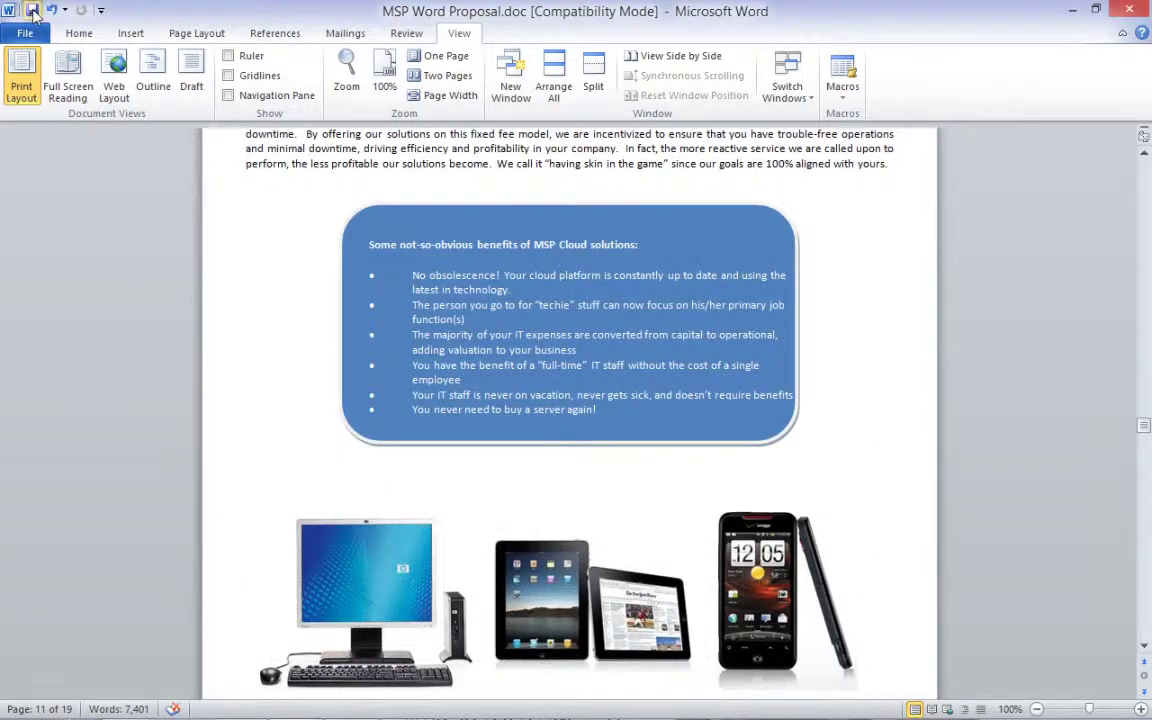
pyautogui.click(1072, 9)
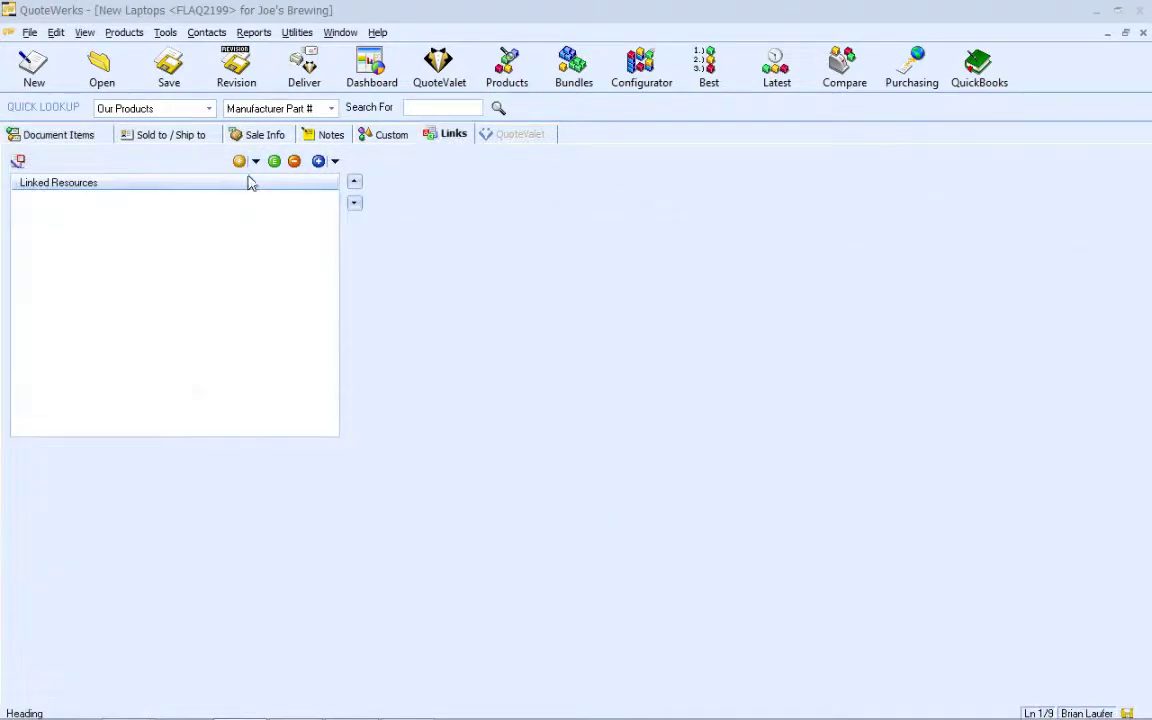
# - Link a new MSP Word Proposal.doc and merge it into FLAQ2199_MSP Word Proposal(1).doc
pyautogui.click(256, 162)
pyautogui.click(265, 181)
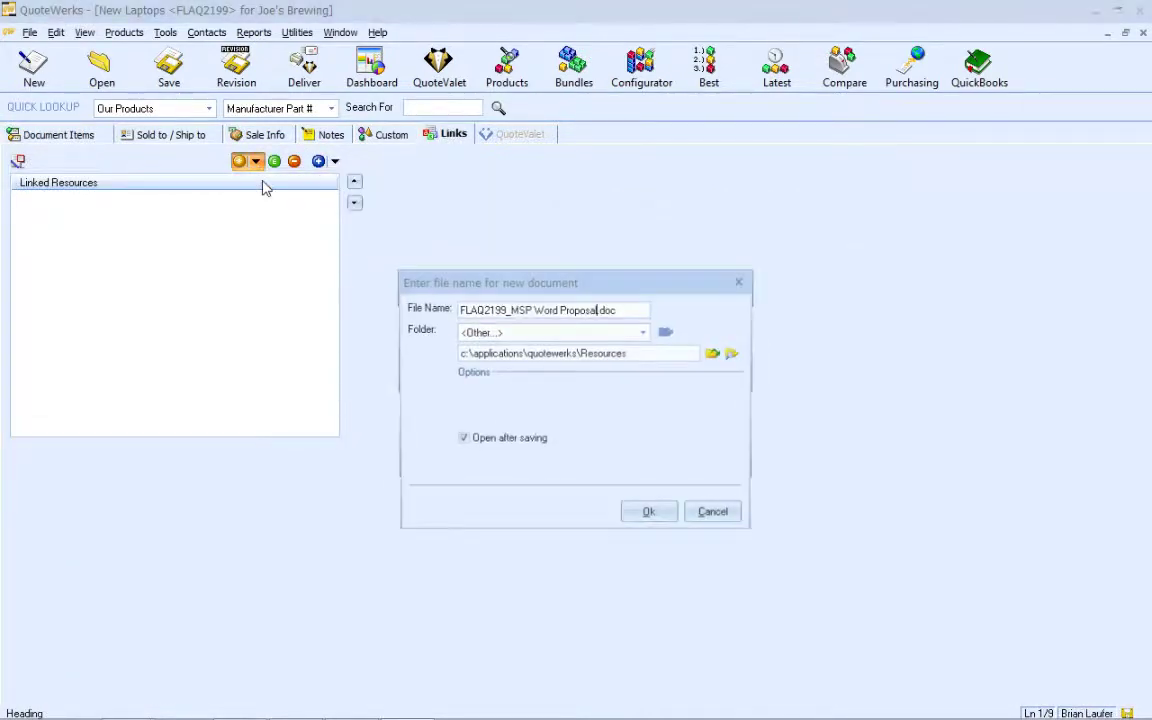
pyautogui.click(648, 518)
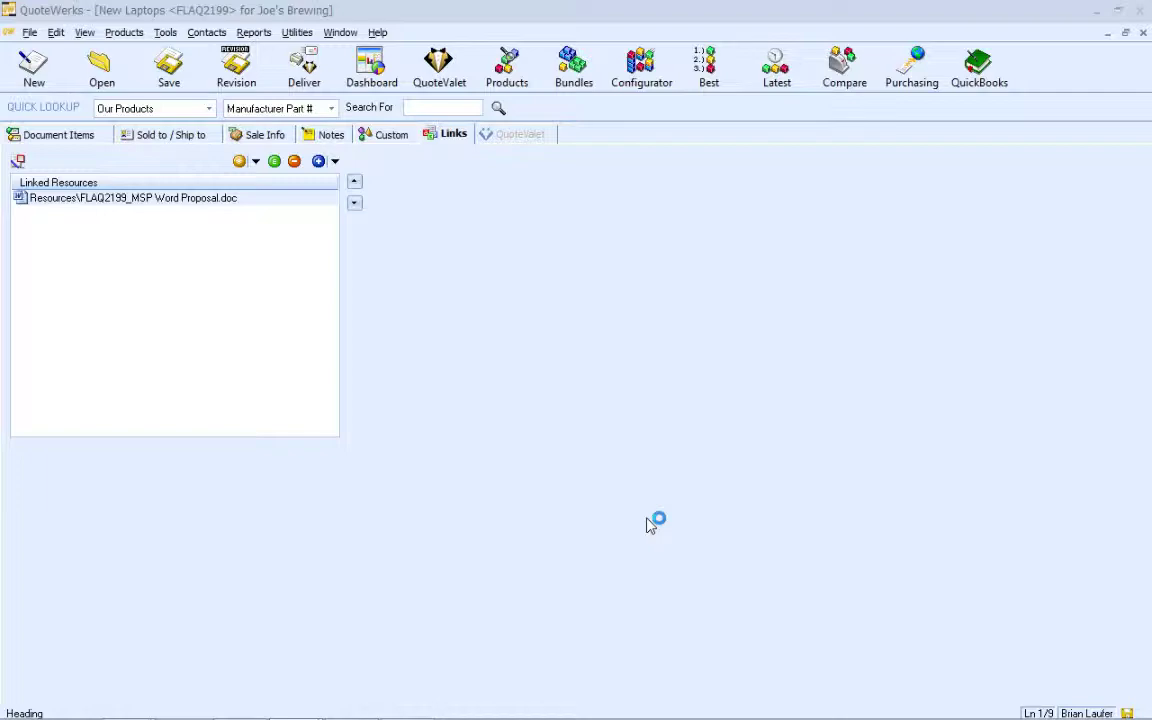
pyautogui.rightClick(168, 197)
pyautogui.click(240, 291)
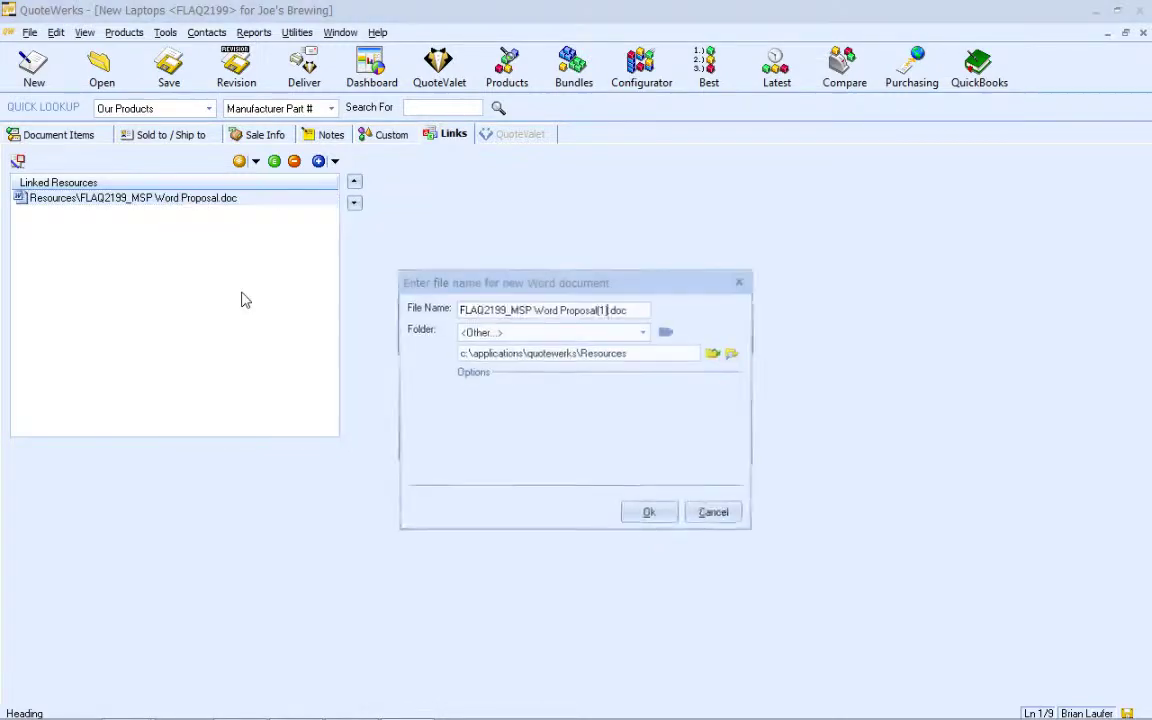
pyautogui.click(650, 516)
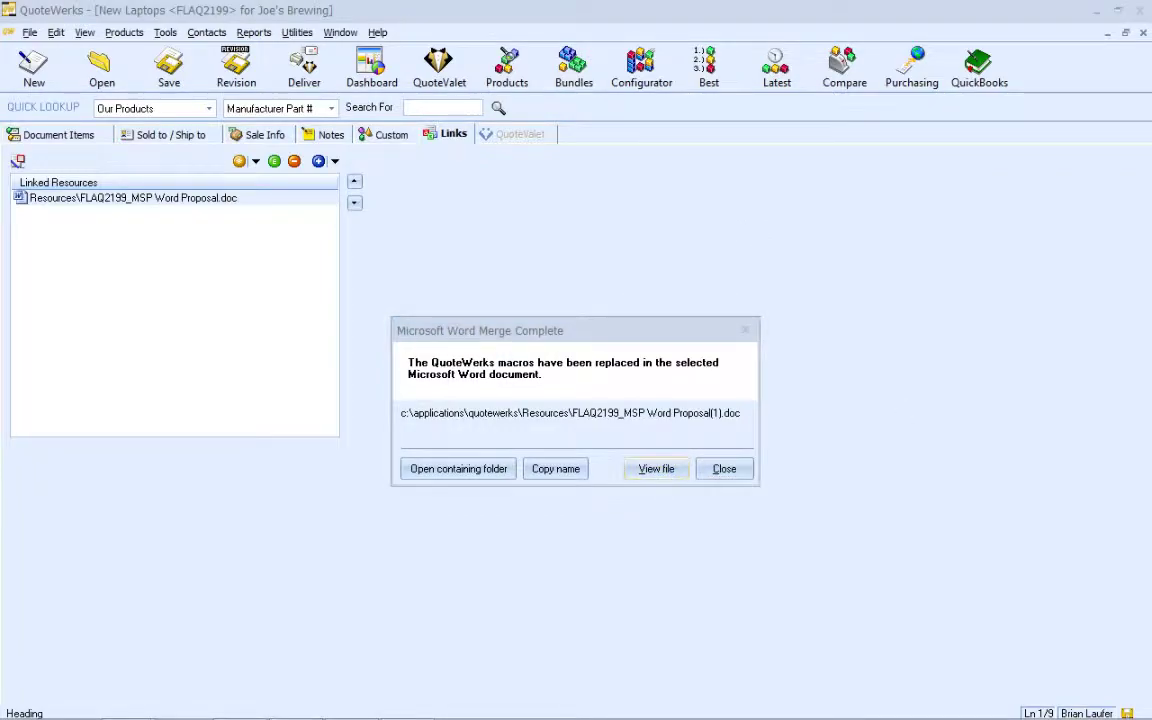
# - View the merged FLAQ2199 proposal in Word, with its customer details and totals filled in
pyautogui.click(656, 468)
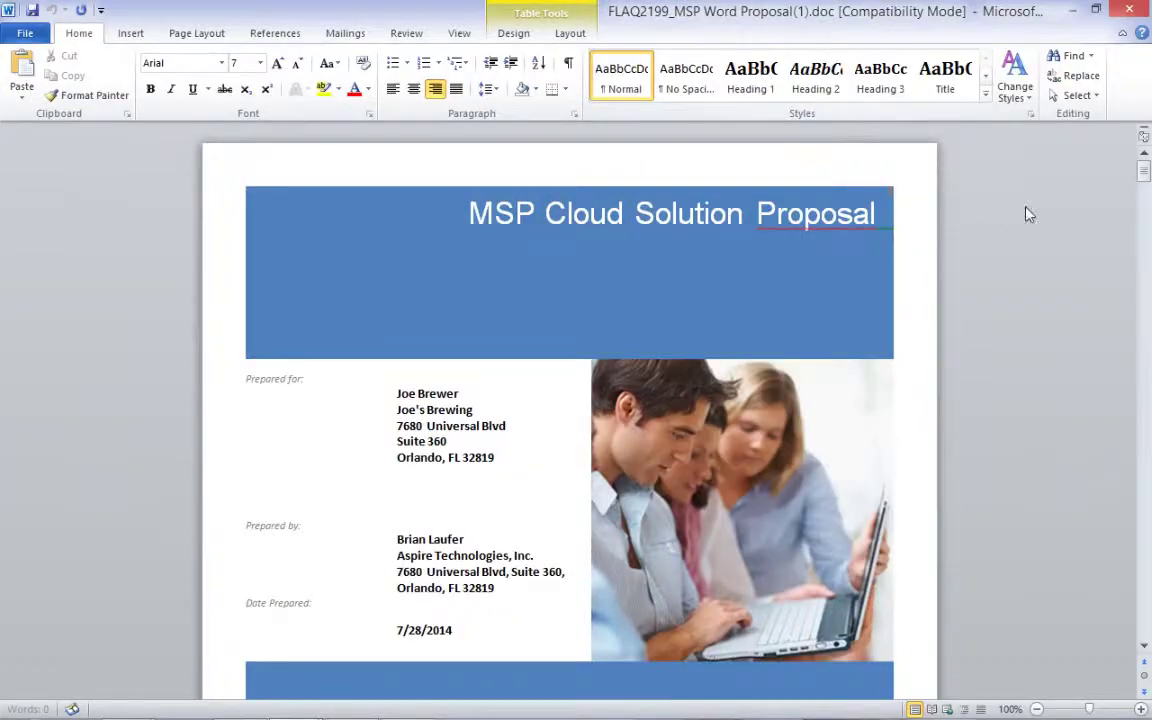
pyautogui.moveTo(1144, 172); pyautogui.dragTo(1148, 634)
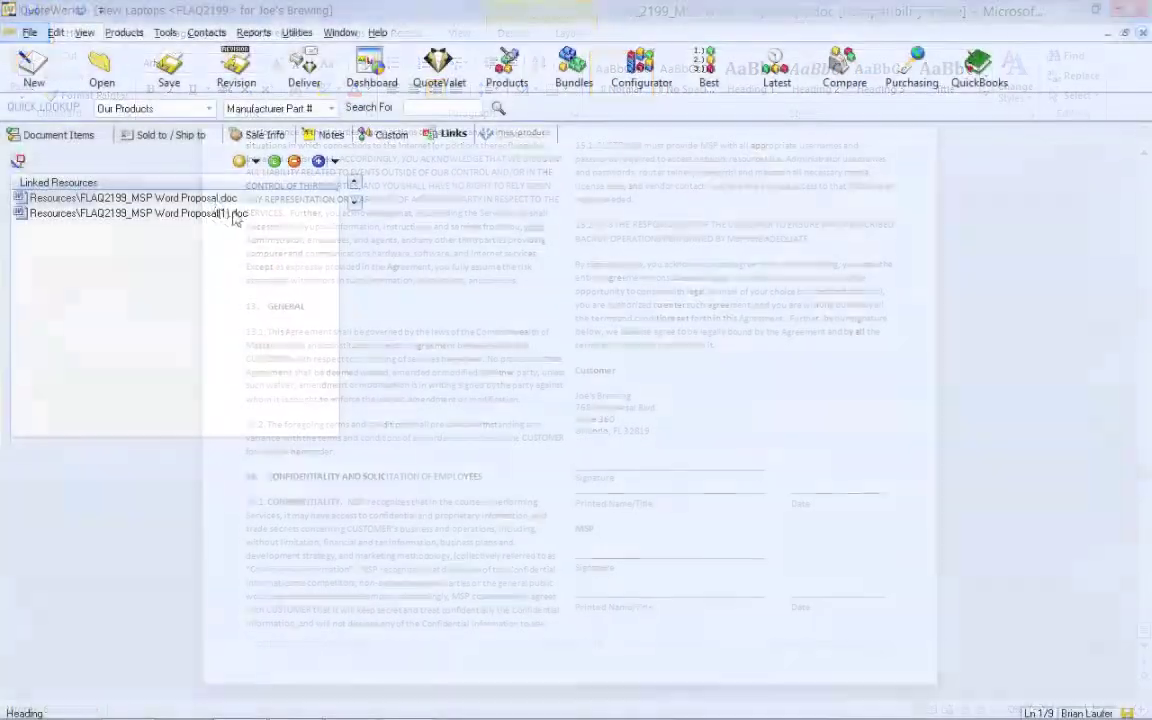
pyautogui.rightClick(225, 205)
# - Paste the scope of work text under Scope of Work in the MSP Word Proposal, then save and close it
pyautogui.click(305, 228)
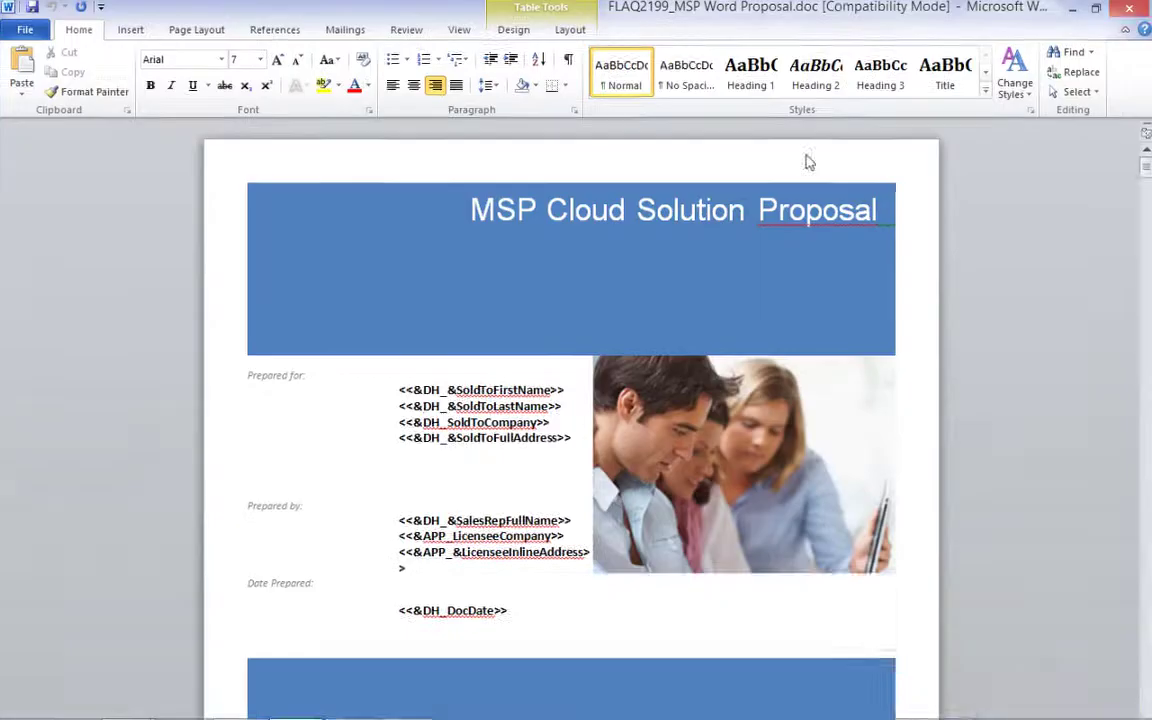
pyautogui.moveTo(1142, 200); pyautogui.dragTo(1144, 195)
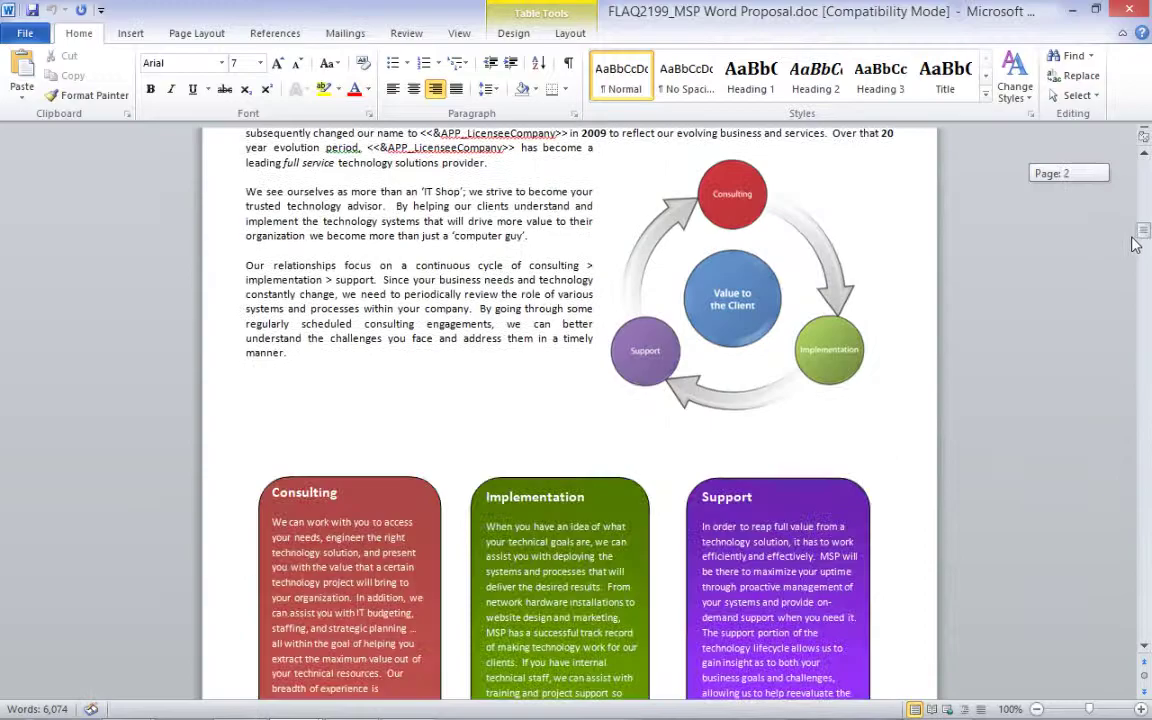
pyautogui.moveTo(1136, 245); pyautogui.dragTo(1130, 371)
pyautogui.click(442, 494)
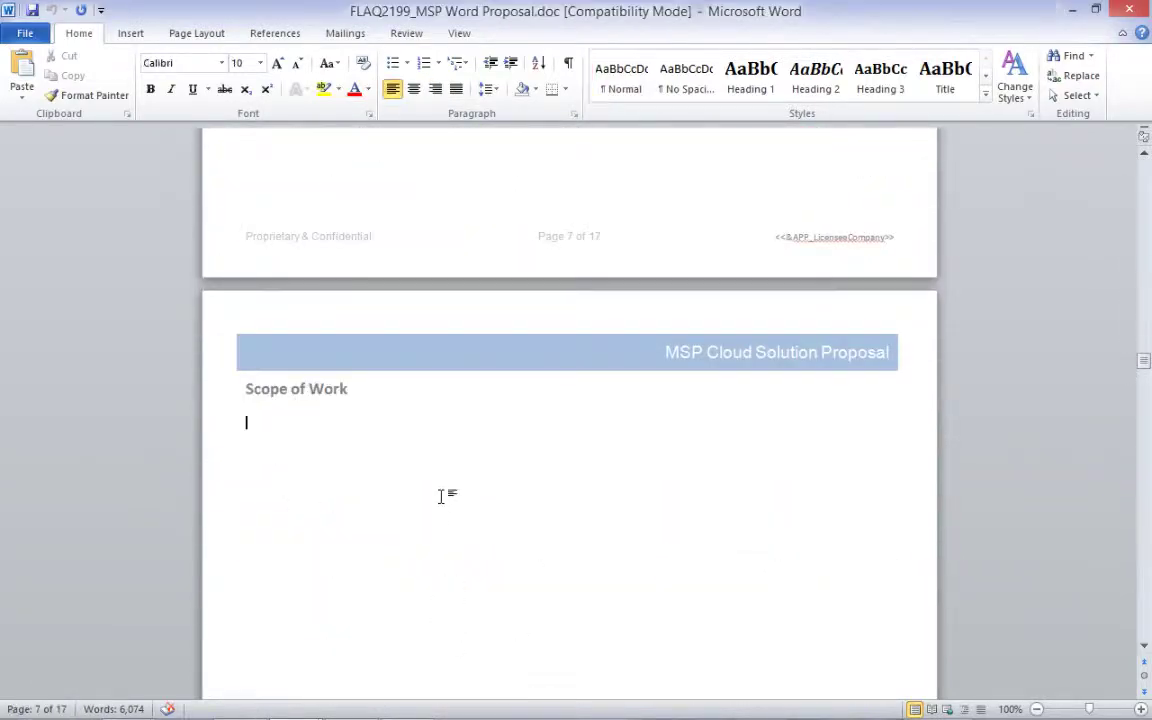
pyautogui.hotkey('ctrl', 'v')
pyautogui.click(32, 9)
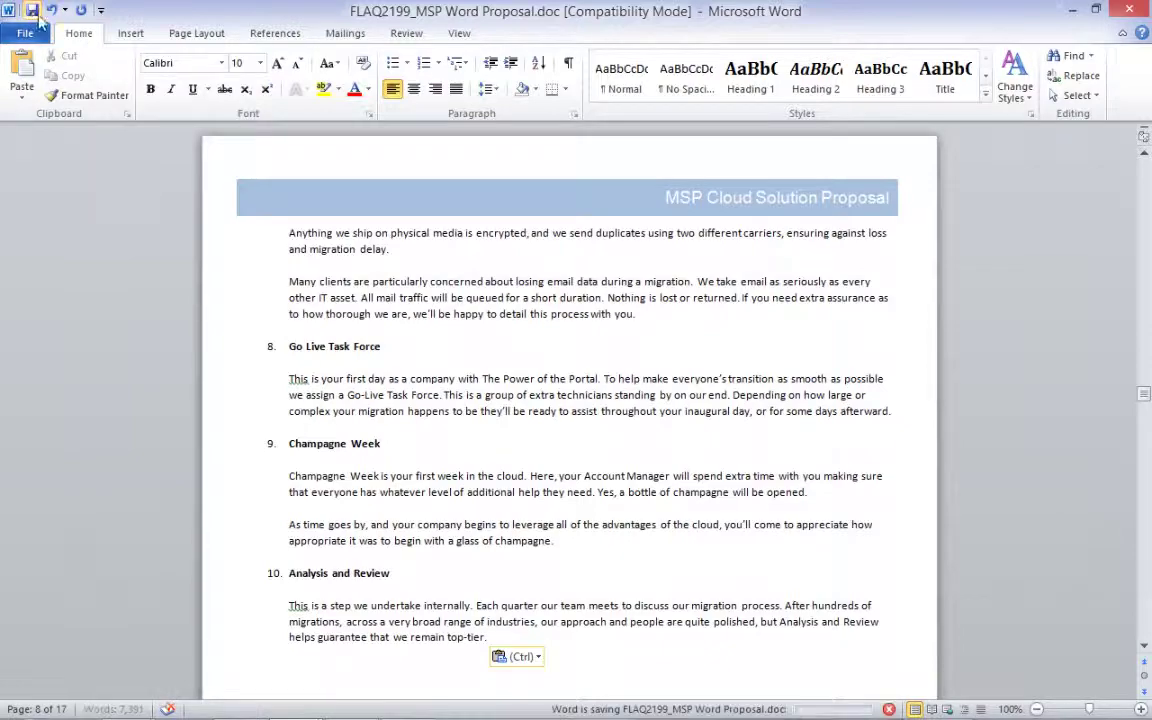
pyautogui.click(1127, 10)
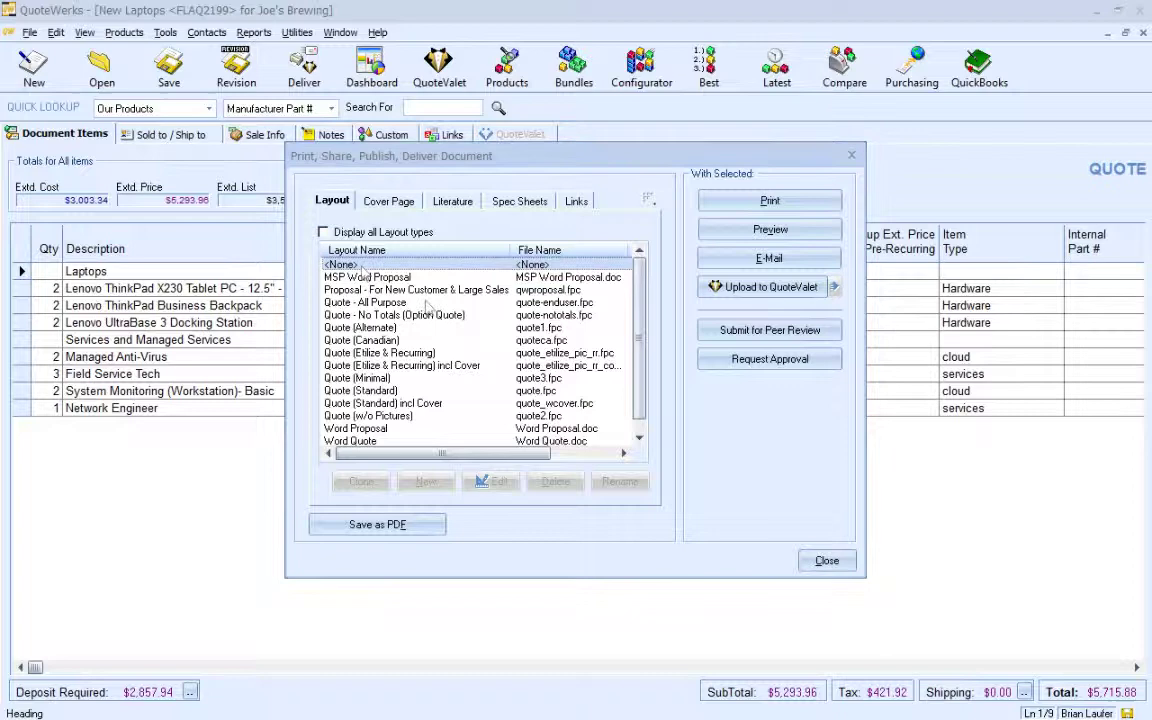
# - Attach the linked MSP Word Proposal document to the quote and start the QuoteValet upload
pyautogui.click(576, 200)
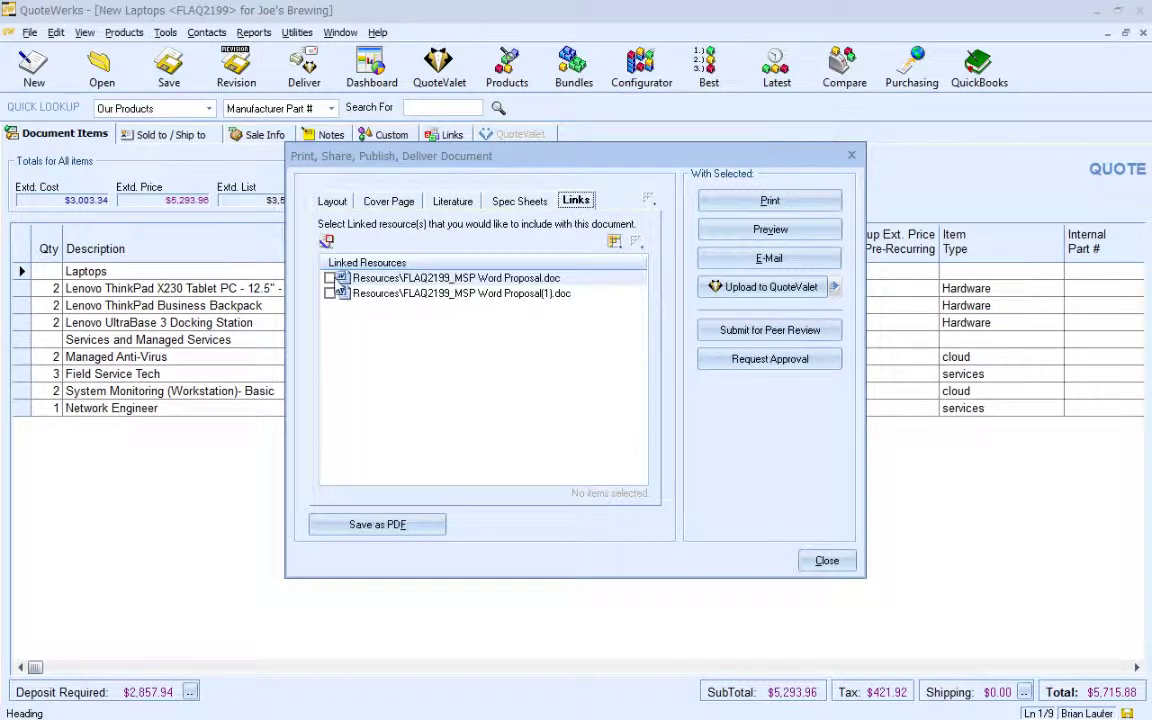
pyautogui.click(330, 278)
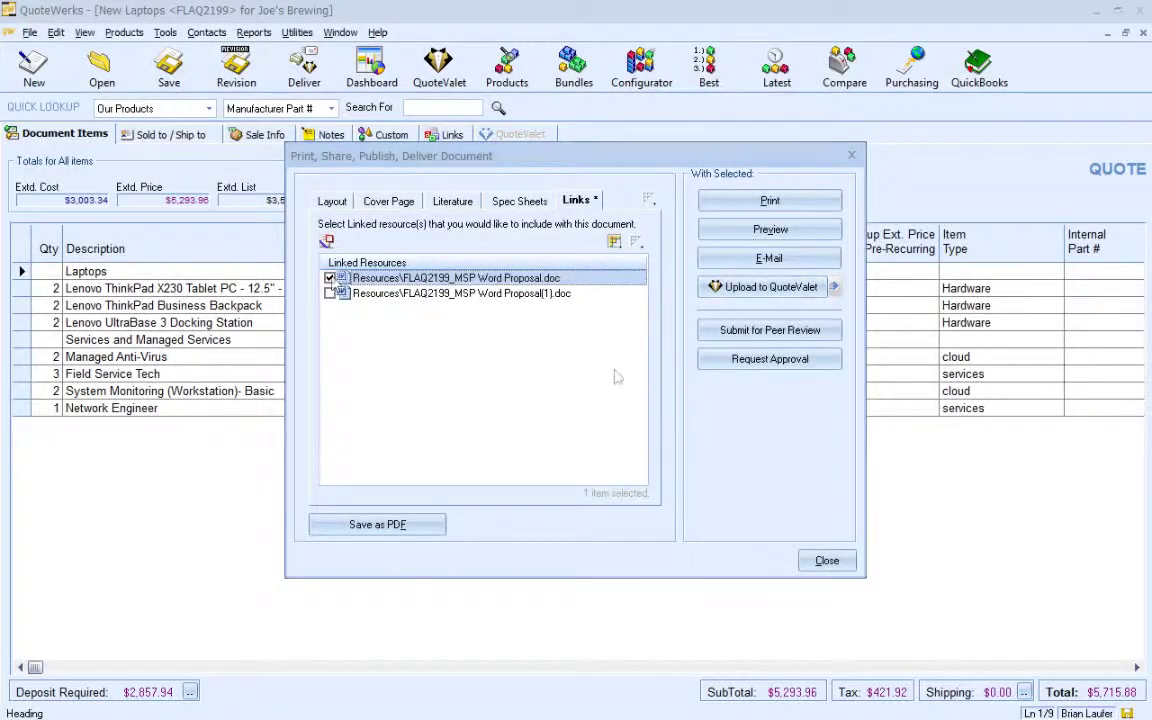
pyautogui.click(763, 288)
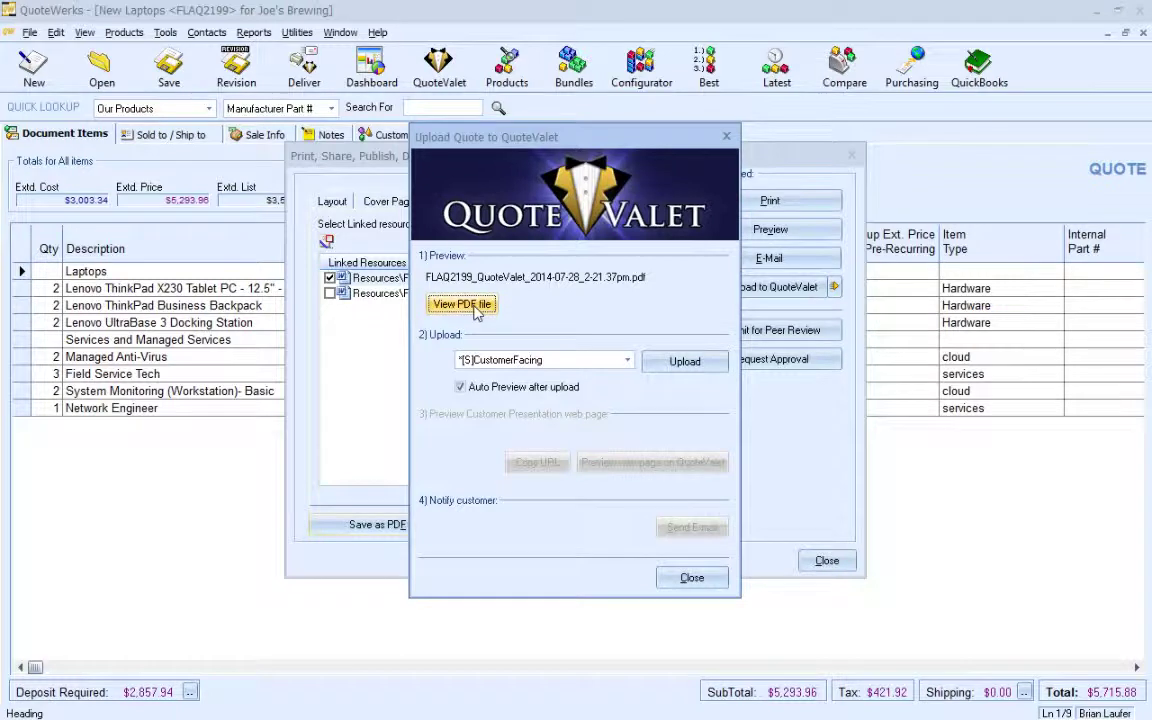
# - Upload FLAQ2199 with the CustomerFacing template, then re-upload it with the Inline PDF template
pyautogui.click(684, 362)
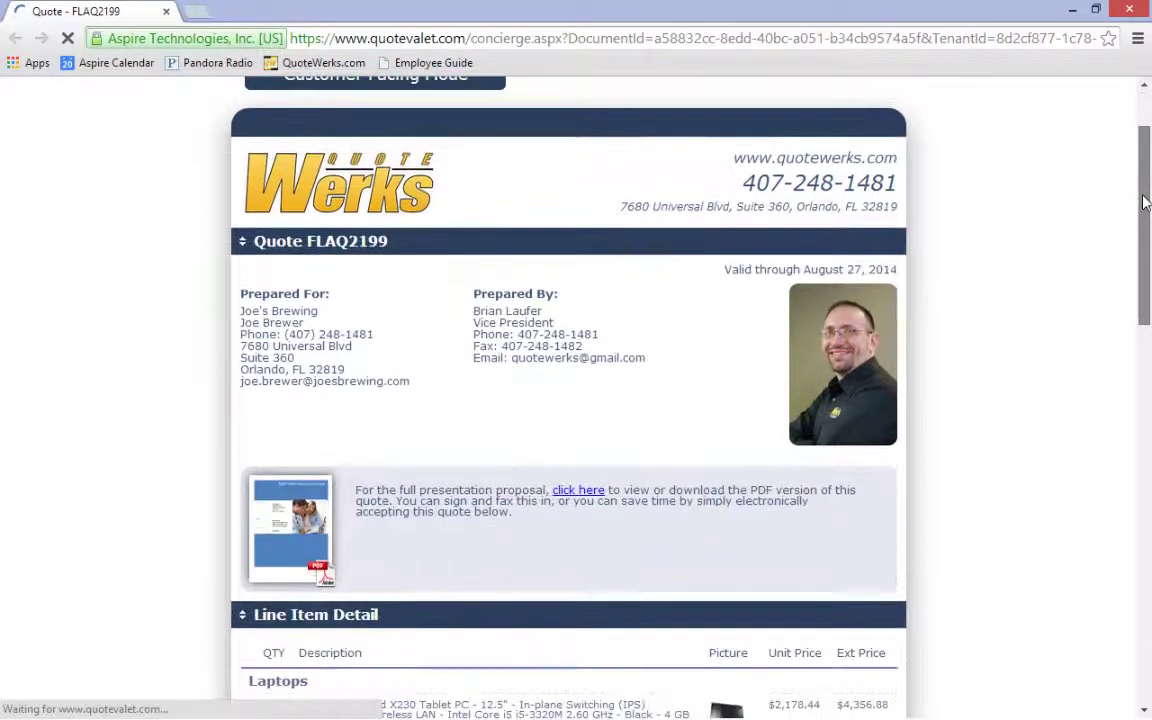
pyautogui.scroll(-4, 1145, 202)
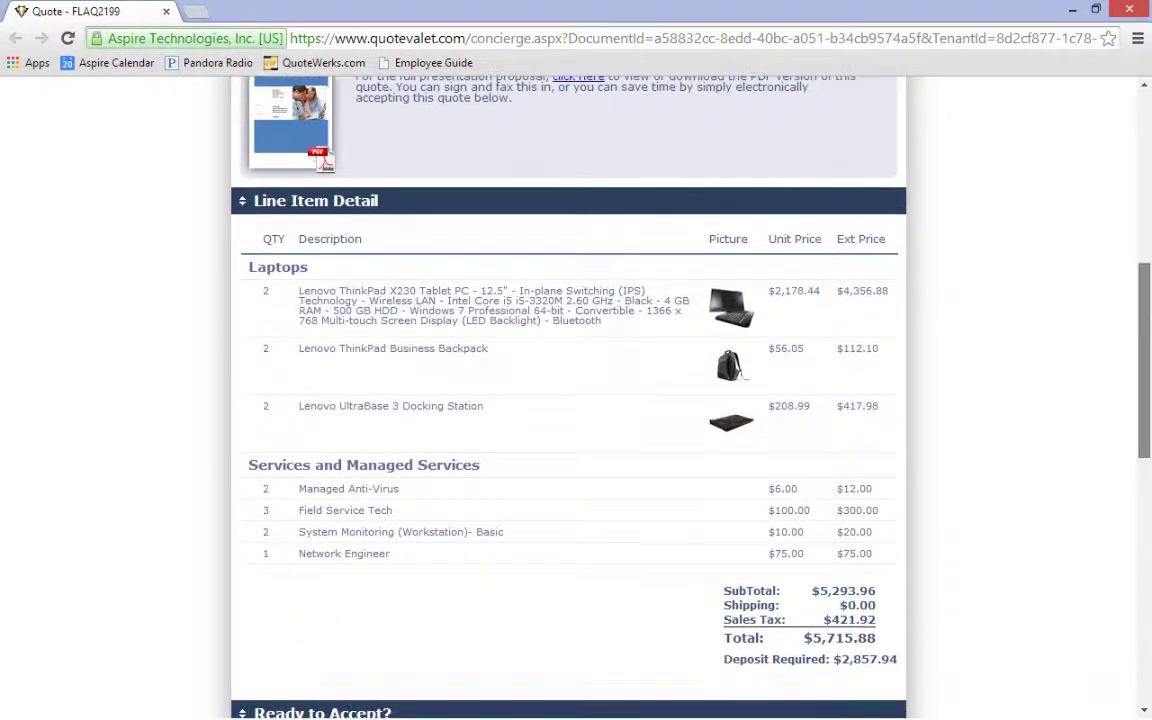
pyautogui.click(578, 418)
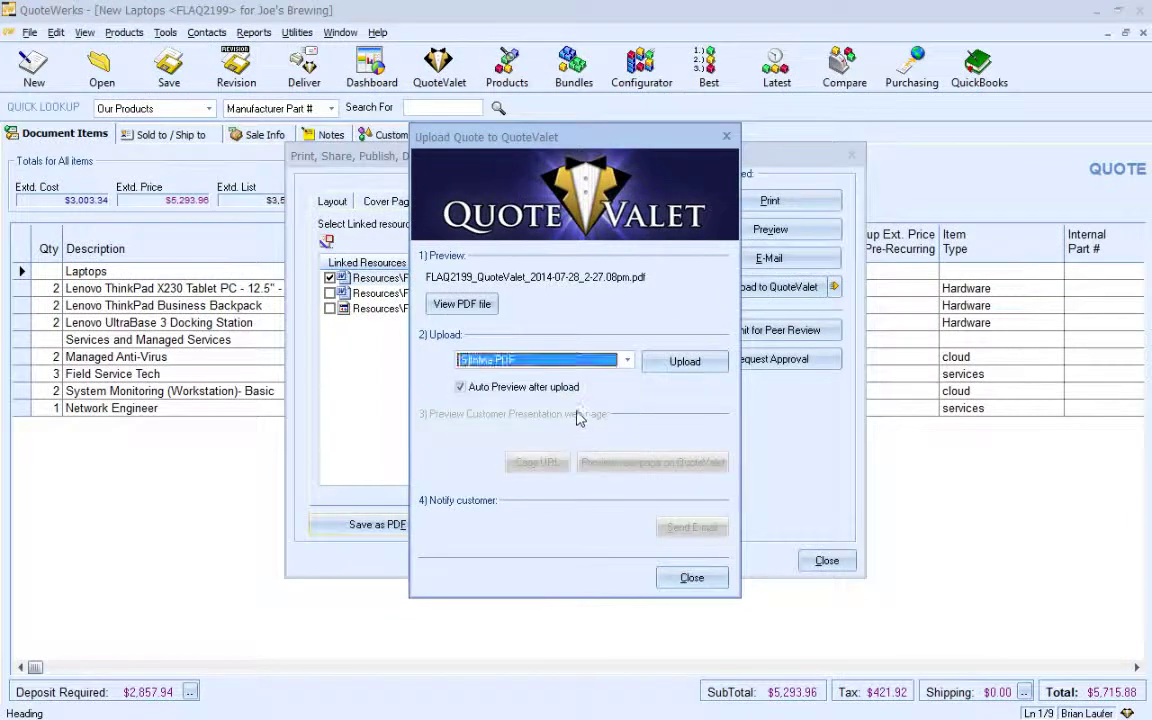
pyautogui.click(685, 362)
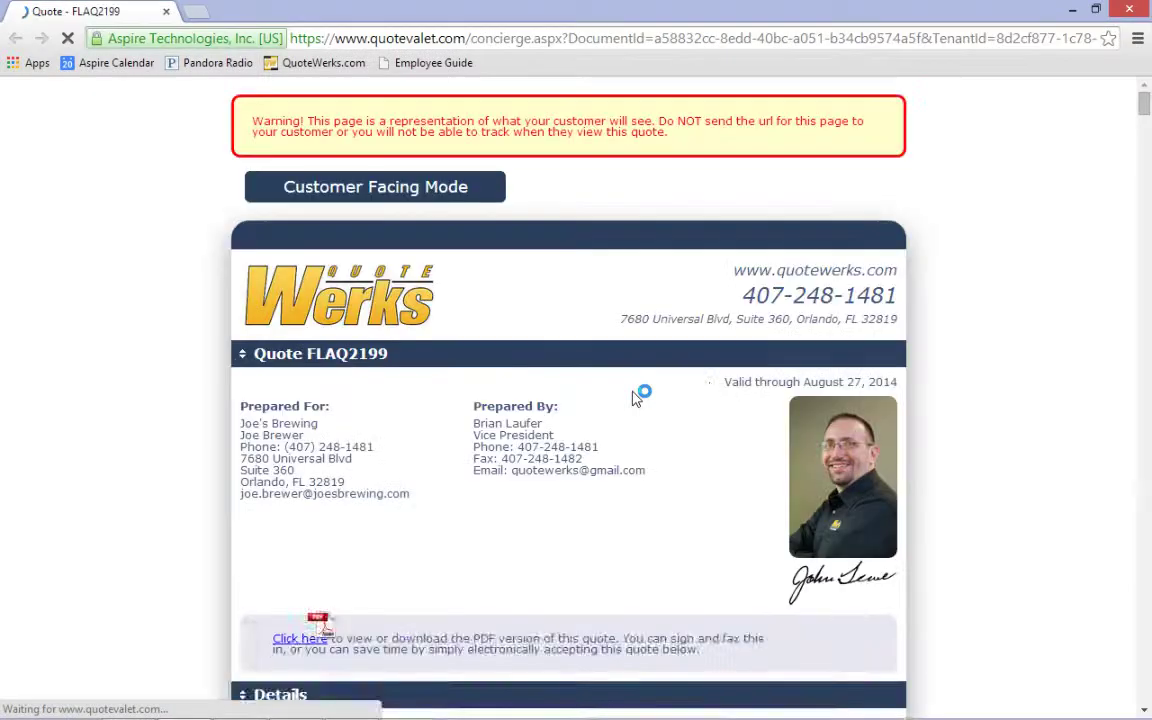
pyautogui.moveTo(1142, 103); pyautogui.dragTo(1145, 672)
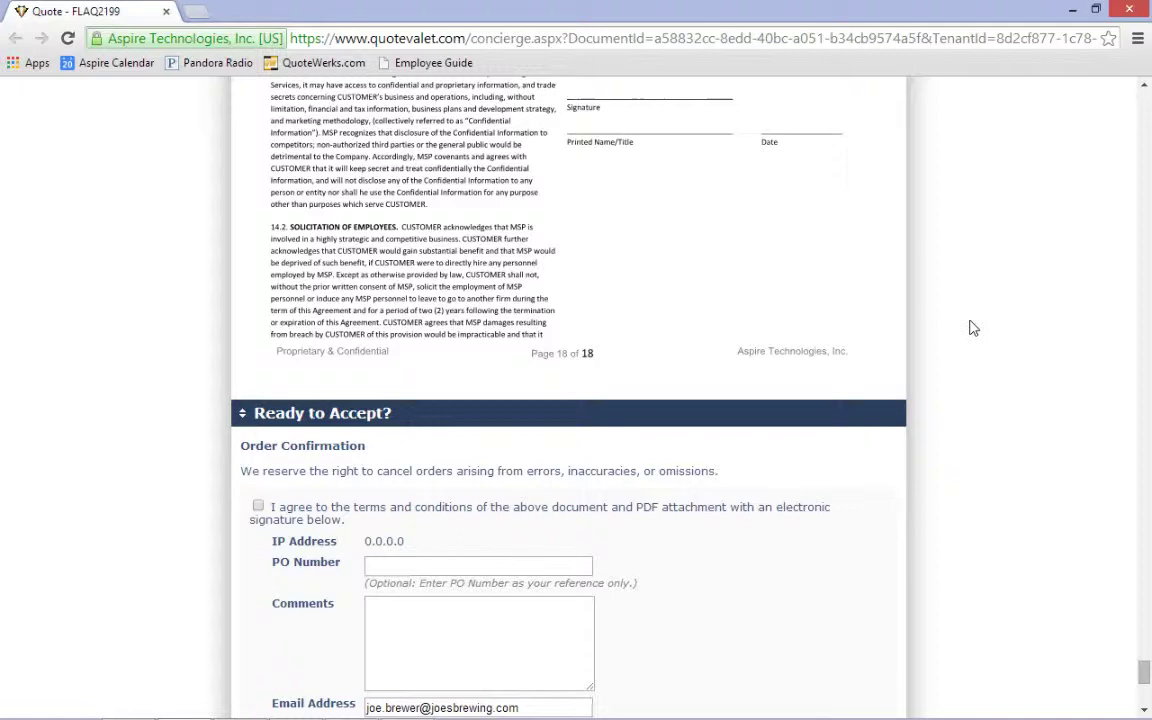